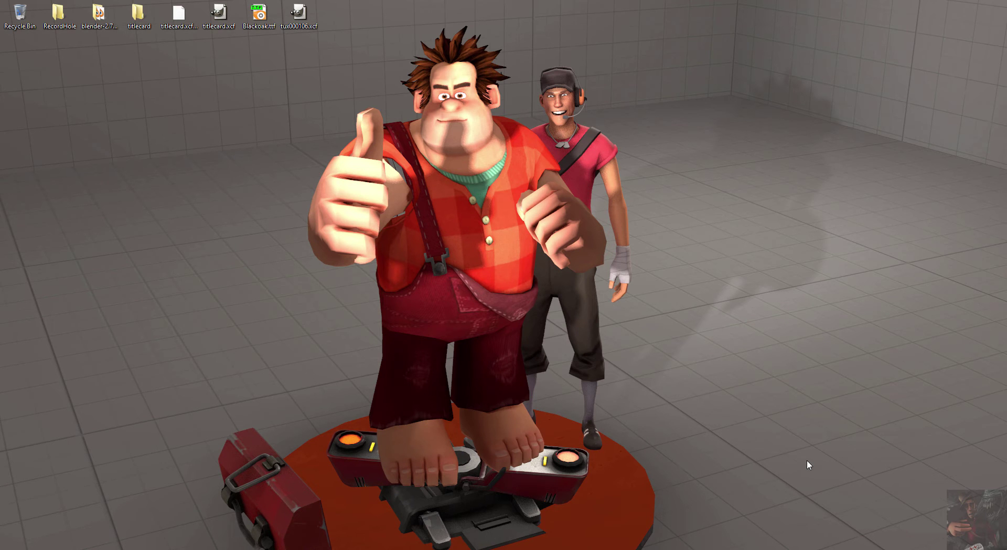
Switch back to the GIMP window showing titlecard.xcf
{"action": "key", "text": "alt+Tab"}
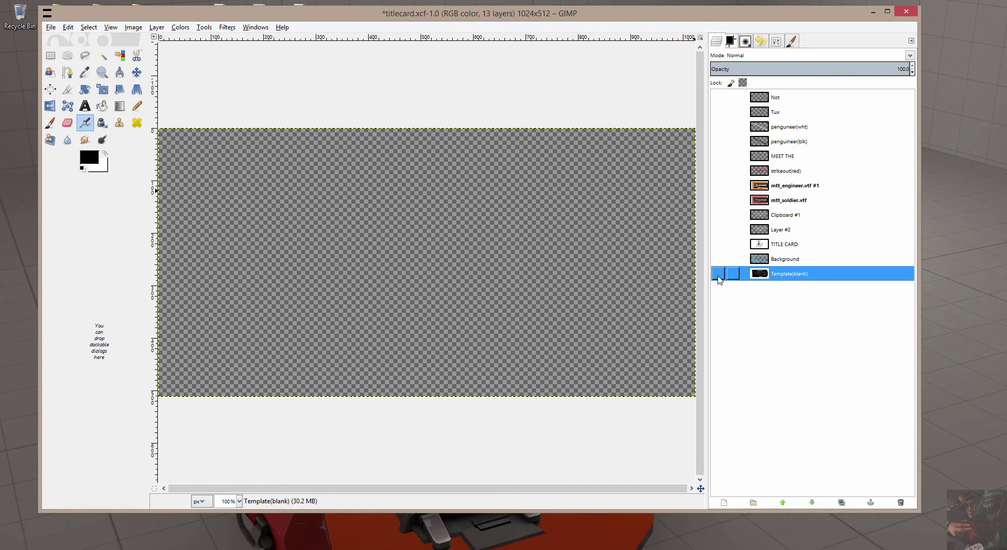
{"action": "left_click", "coordinate": [718, 273]}
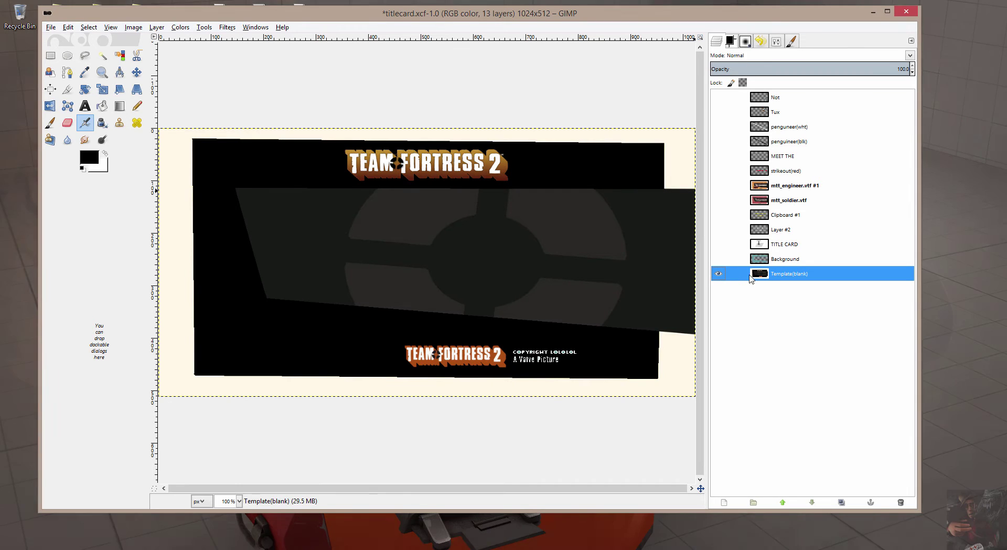
{"action": "left_click", "coordinate": [718, 275]}
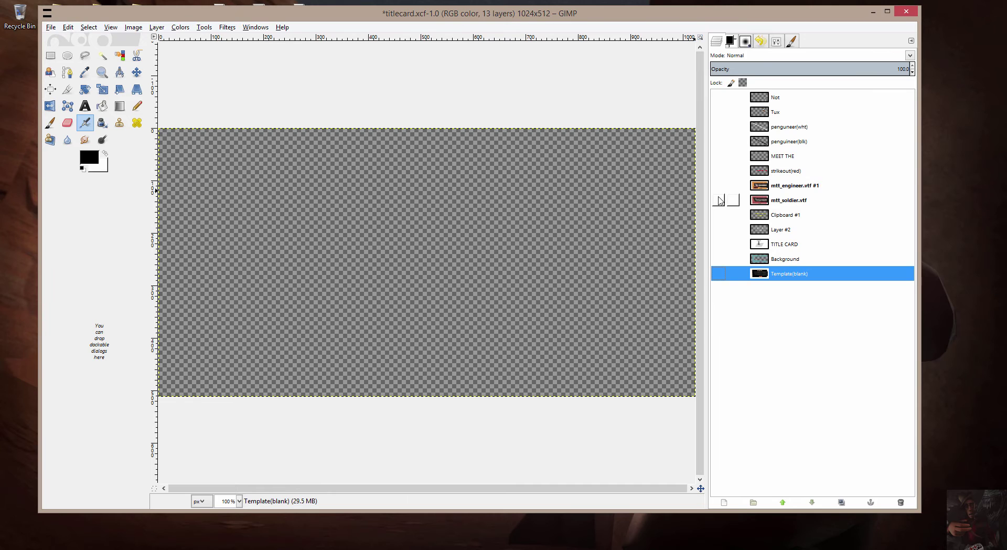
{"action": "left_click", "coordinate": [718, 200]}
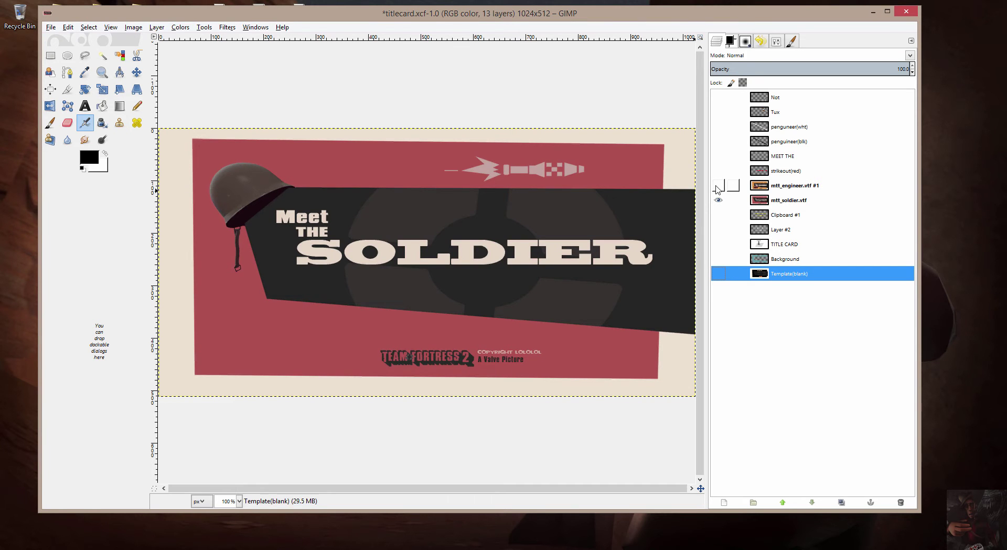
{"action": "left_click", "coordinate": [719, 200]}
{"action": "left_click", "coordinate": [719, 185]}
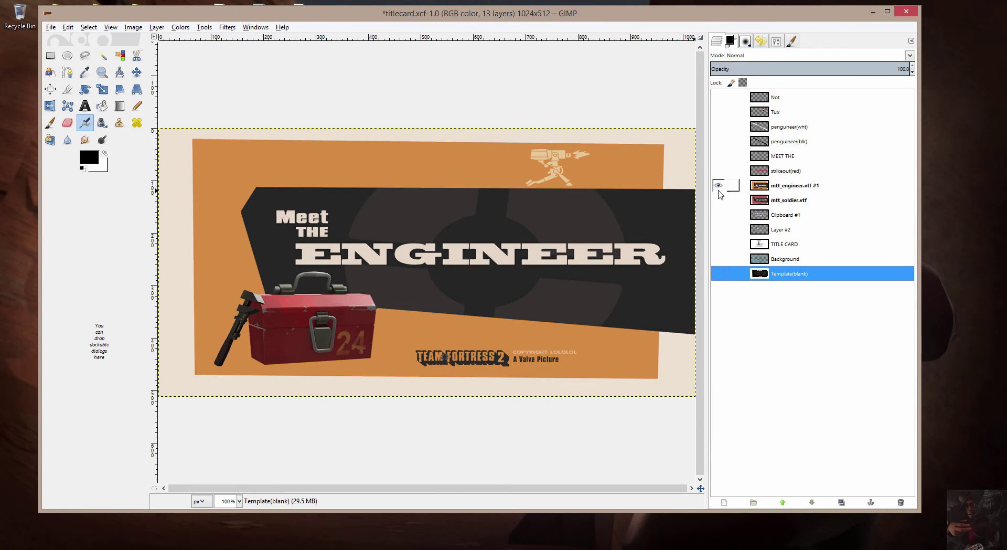
{"action": "left_click", "coordinate": [719, 273]}
{"action": "left_click", "coordinate": [718, 185]}
{"action": "left_click", "coordinate": [718, 185]}
{"action": "left_click", "coordinate": [718, 185]}
{"action": "left_click", "coordinate": [718, 185]}
{"action": "left_click", "coordinate": [718, 185]}
{"action": "left_click", "coordinate": [718, 185]}
{"action": "left_click", "coordinate": [719, 185]}
{"action": "left_click", "coordinate": [718, 186]}
{"action": "left_click", "coordinate": [719, 185]}
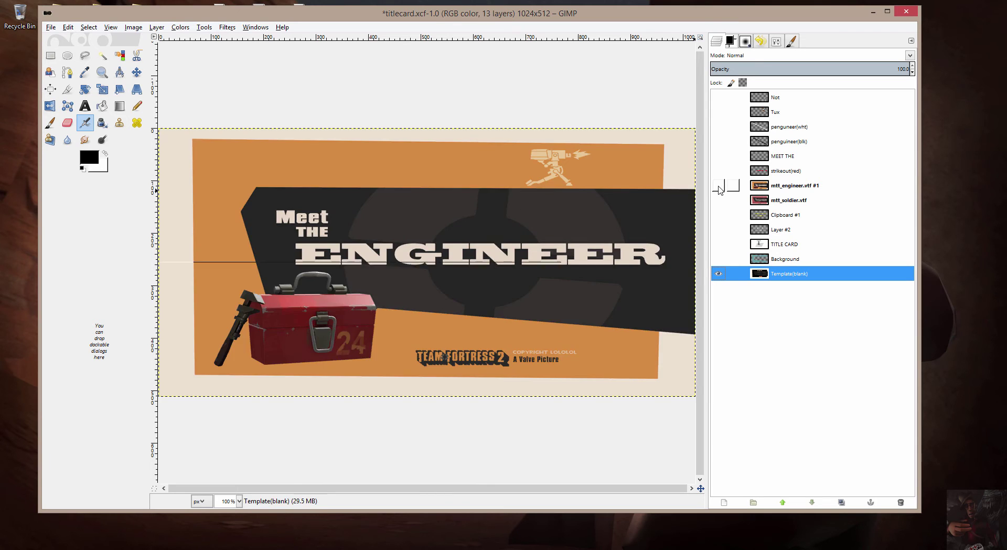
{"action": "left_click", "coordinate": [718, 185]}
{"action": "left_click", "coordinate": [718, 185]}
{"action": "left_click", "coordinate": [719, 185]}
{"action": "left_click", "coordinate": [719, 185]}
{"action": "left_click", "coordinate": [719, 186]}
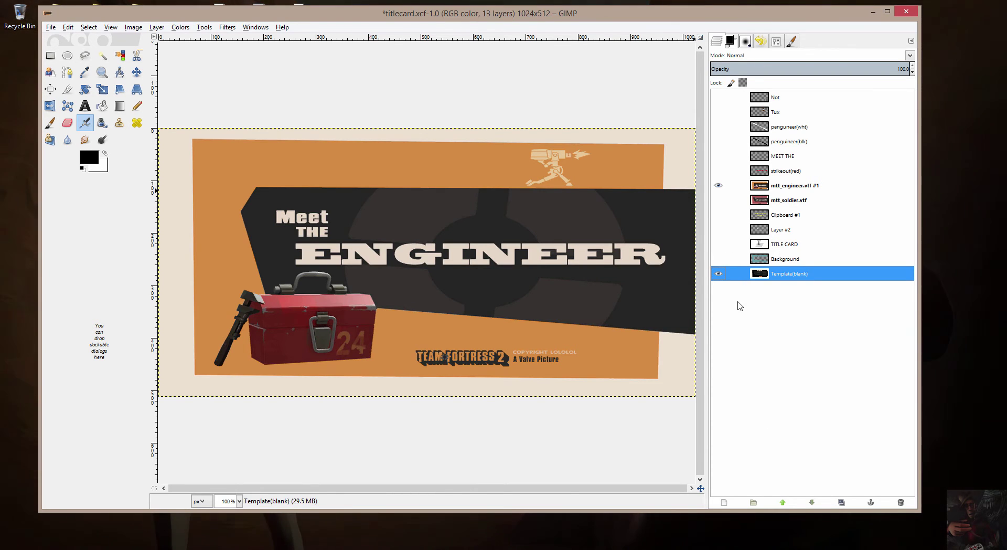
{"action": "left_click", "coordinate": [718, 185]}
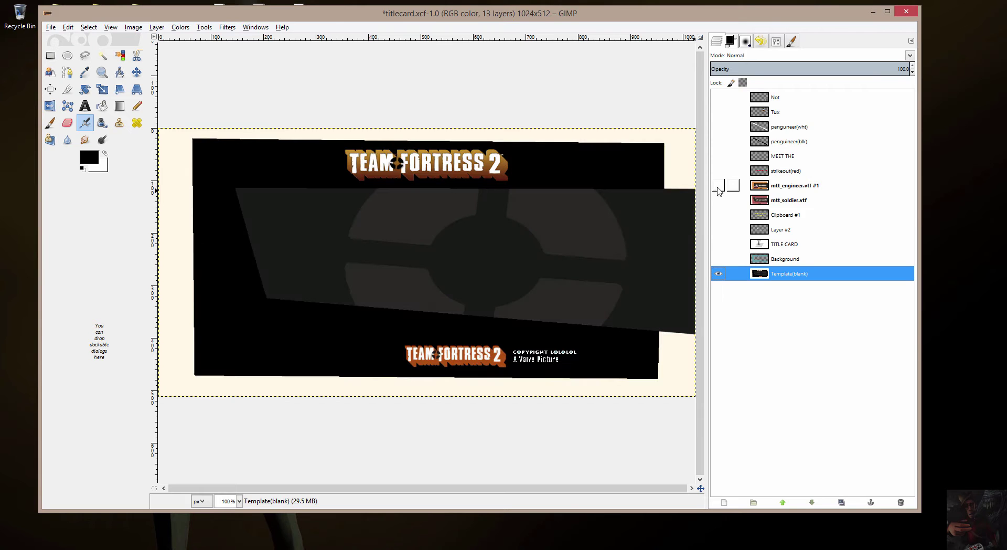
{"action": "left_click", "coordinate": [718, 273]}
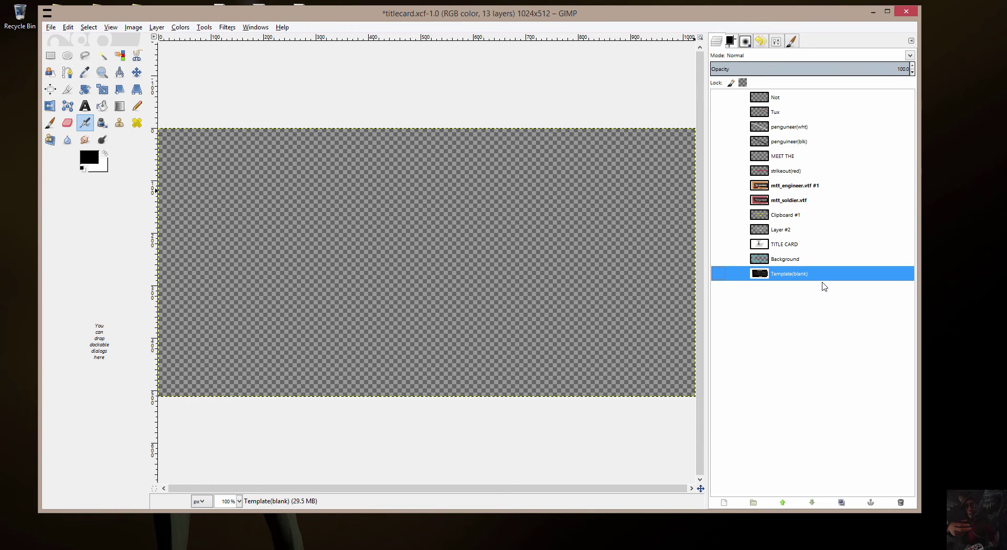
Show the Template(blank), Background, MEET THE and TITLE CARD layers, briefly checking the engineer card
{"action": "left_click", "coordinate": [719, 274]}
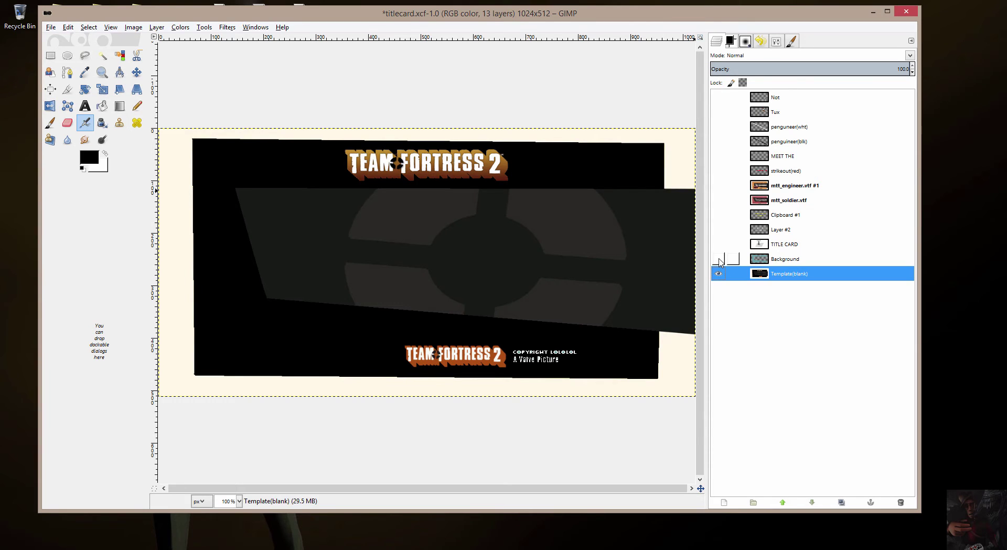
{"action": "left_click", "coordinate": [718, 258]}
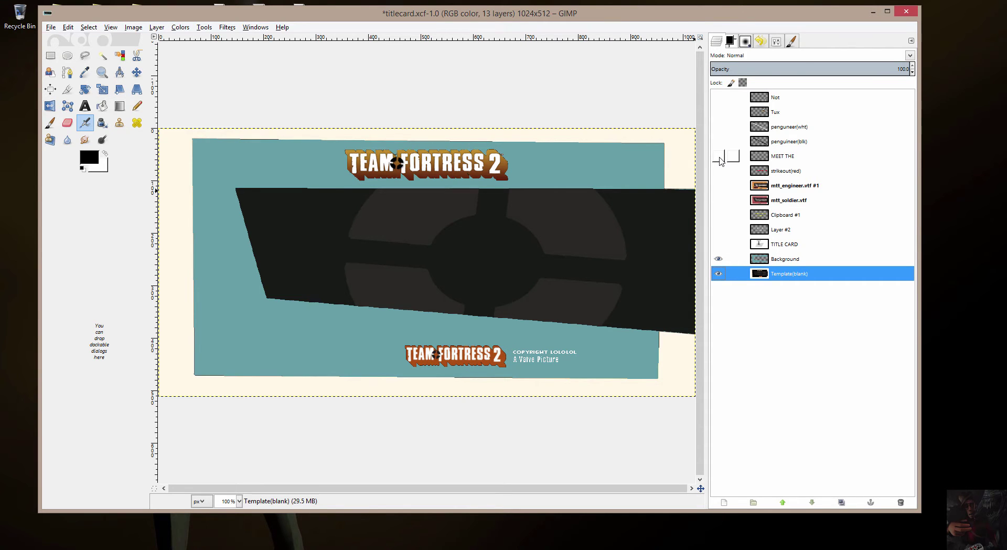
{"action": "left_click", "coordinate": [718, 156]}
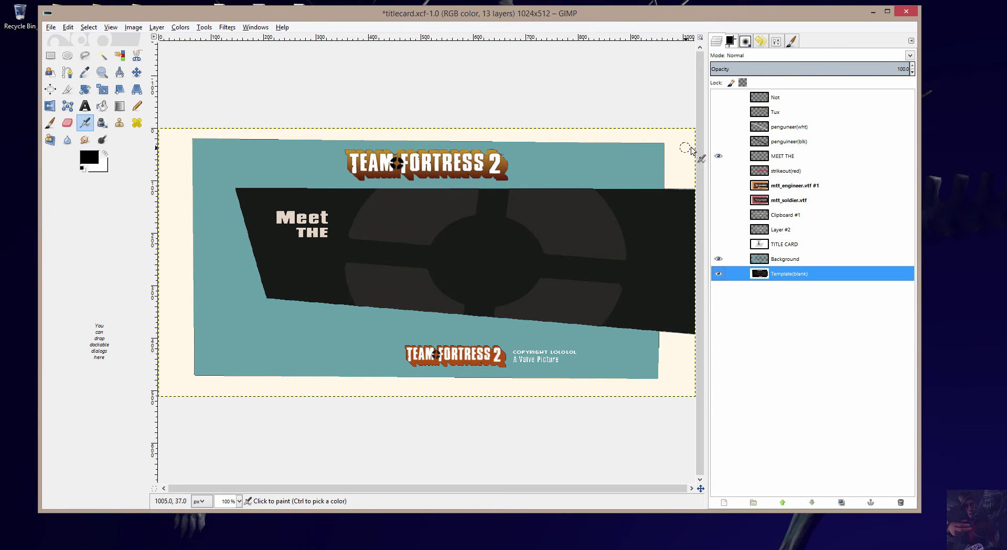
{"action": "left_click", "coordinate": [718, 156]}
{"action": "left_click", "coordinate": [718, 186]}
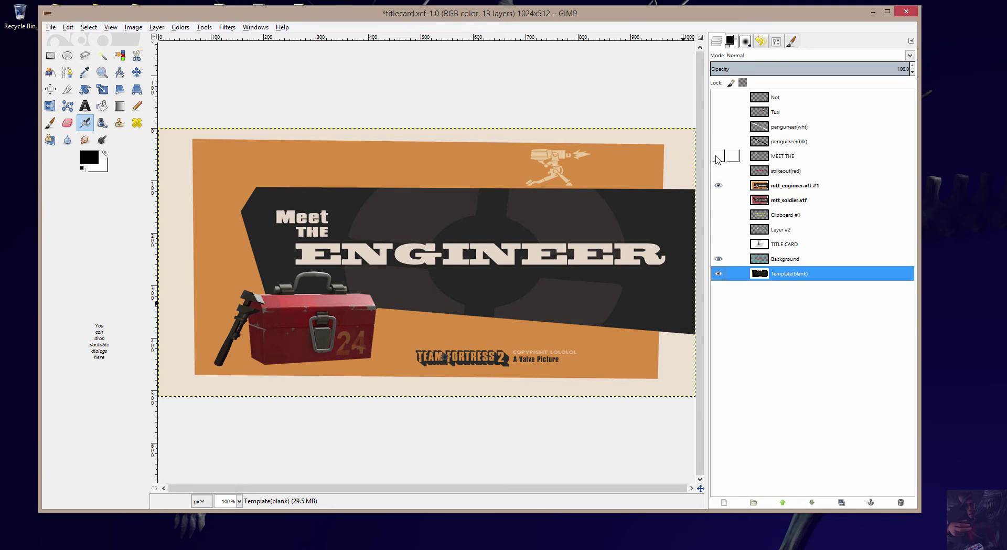
{"action": "left_click", "coordinate": [718, 156]}
{"action": "left_click", "coordinate": [718, 185]}
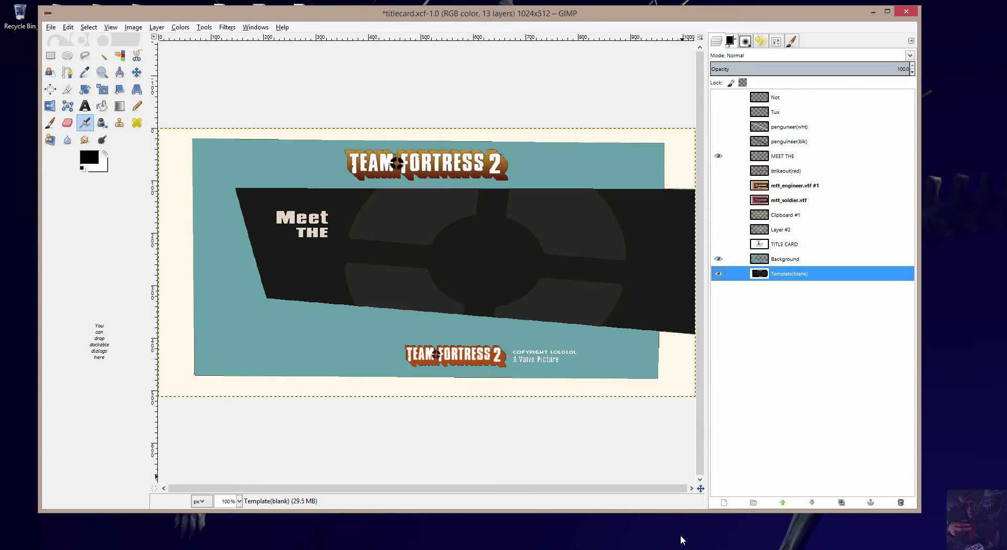
{"action": "left_click", "coordinate": [718, 244]}
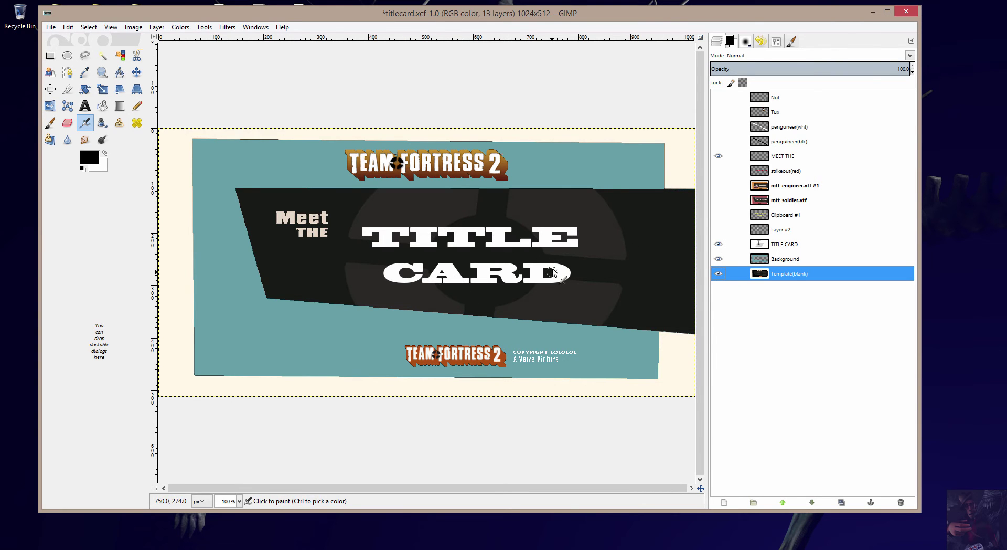
{"action": "left_click_drag", "start_coordinate": [362, 13], "coordinate": [361, 59]}
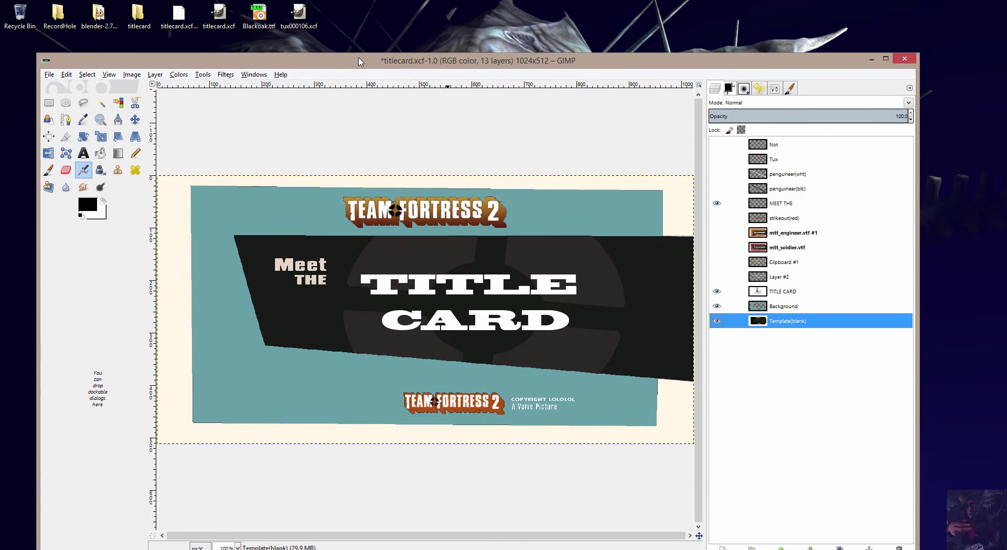
{"action": "left_click", "coordinate": [257, 19]}
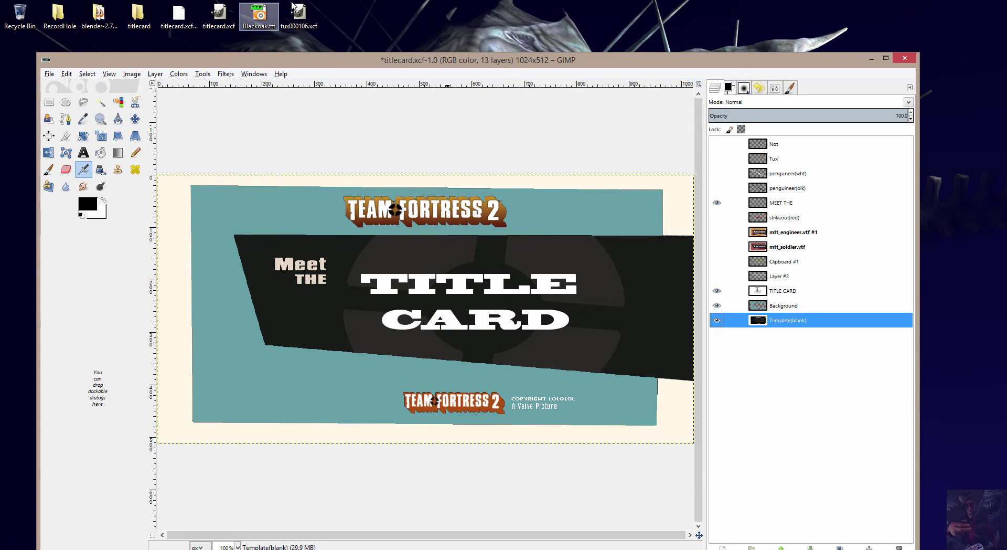
{"action": "left_click", "coordinate": [716, 234]}
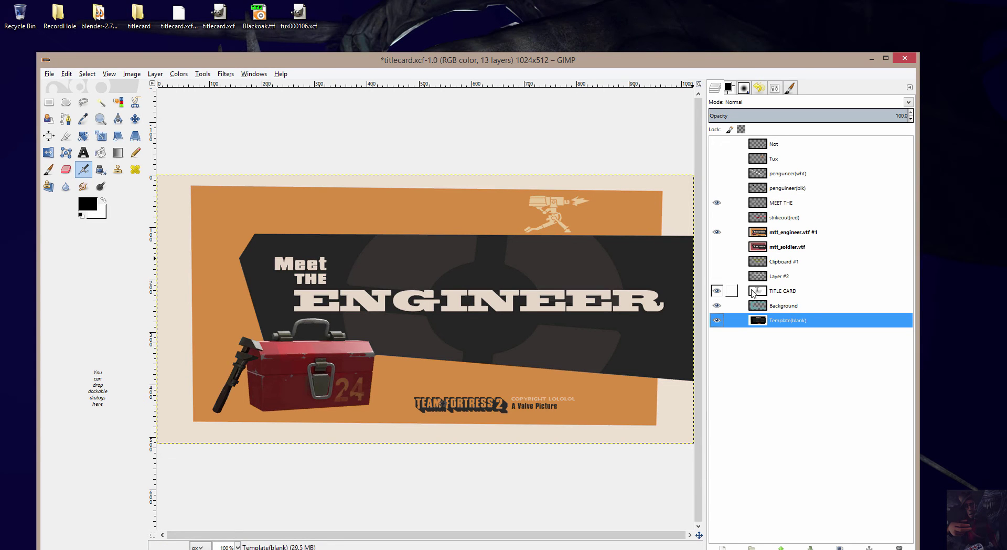
{"action": "left_click", "coordinate": [793, 292]}
{"action": "left_click_drag", "start_coordinate": [797, 275], "coordinate": [787, 218]}
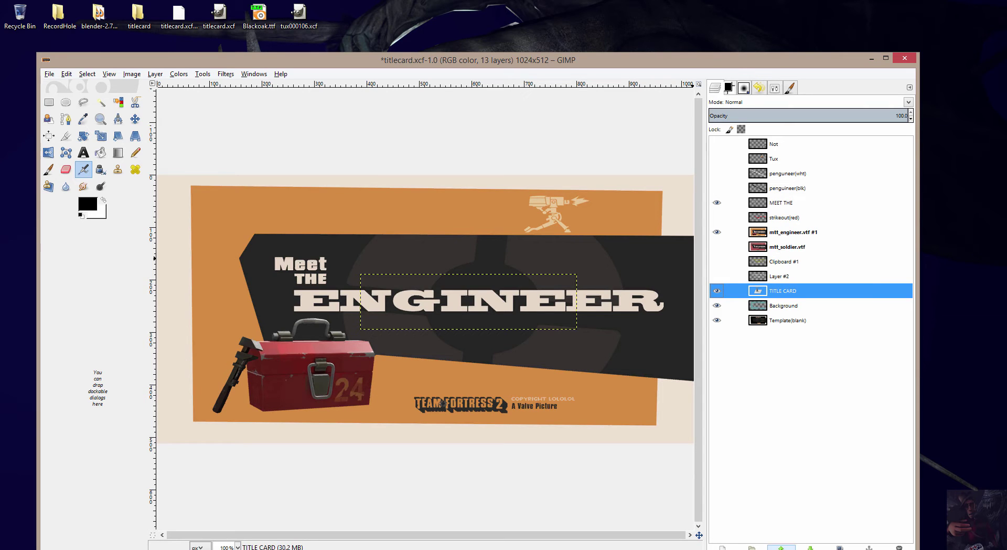
{"action": "left_click", "coordinate": [781, 547]}
{"action": "left_click", "coordinate": [781, 546]}
{"action": "left_click", "coordinate": [781, 546]}
{"action": "left_click", "coordinate": [781, 546]}
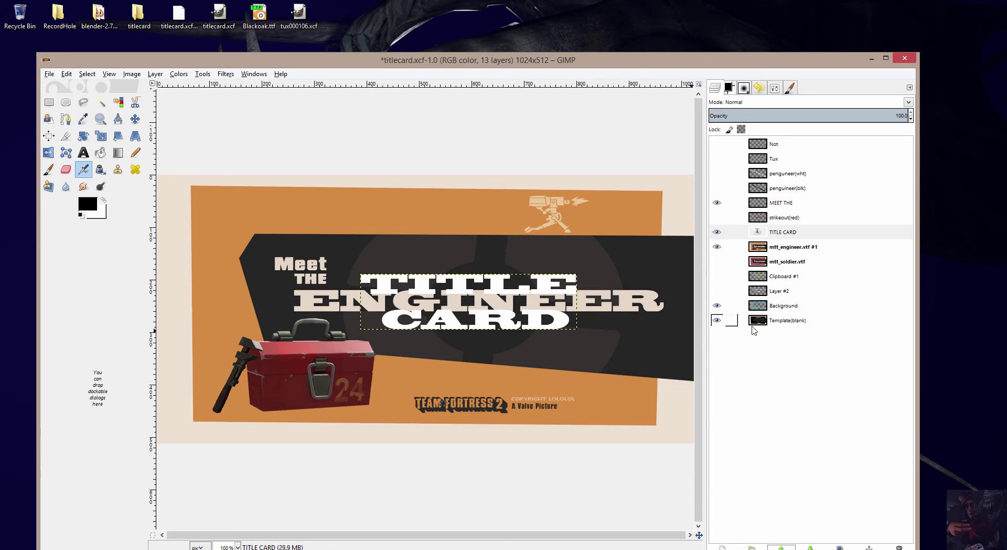
{"action": "left_click", "coordinate": [717, 232]}
{"action": "left_click", "coordinate": [810, 547]}
{"action": "left_click", "coordinate": [811, 547]}
{"action": "left_click", "coordinate": [810, 547]}
{"action": "left_click", "coordinate": [811, 547]}
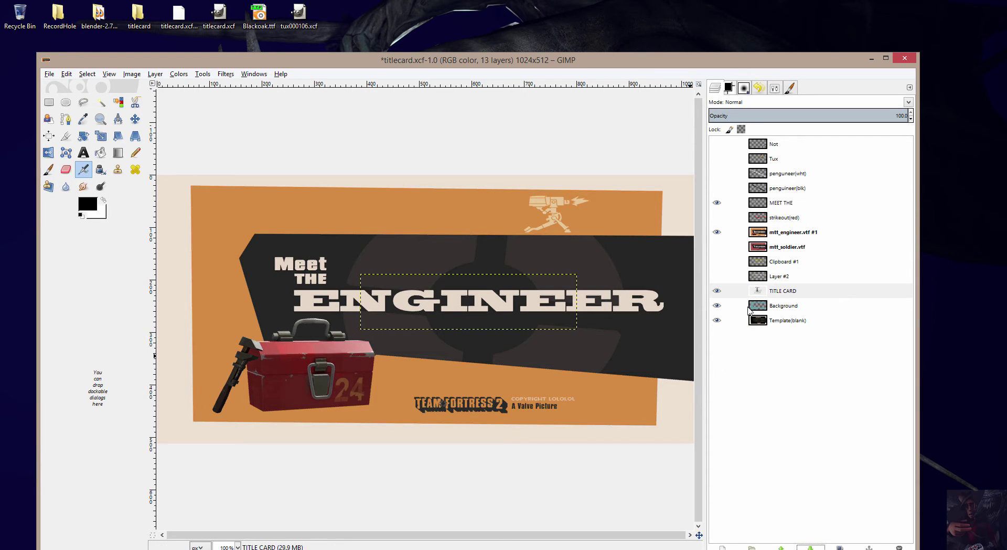
{"action": "left_click", "coordinate": [717, 232]}
{"action": "left_click", "coordinate": [717, 203]}
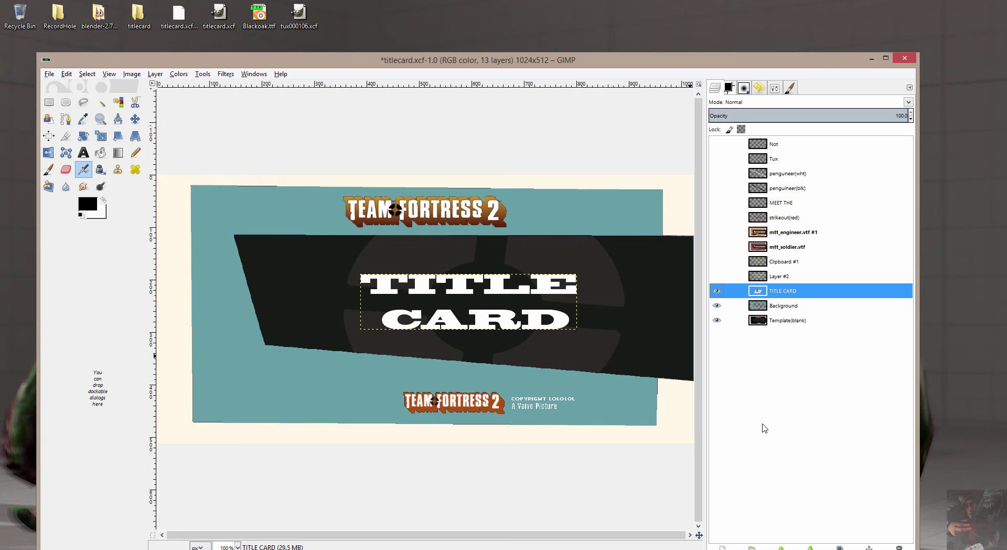
{"action": "left_click", "coordinate": [717, 202]}
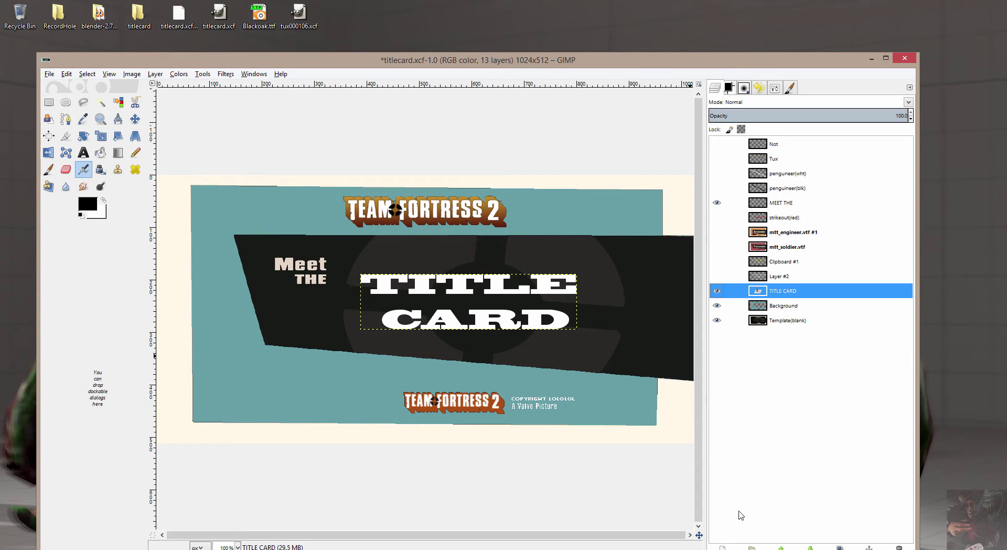
Delete the MEET THE layer
{"action": "left_click", "coordinate": [787, 205]}
{"action": "right_click", "coordinate": [800, 207]}
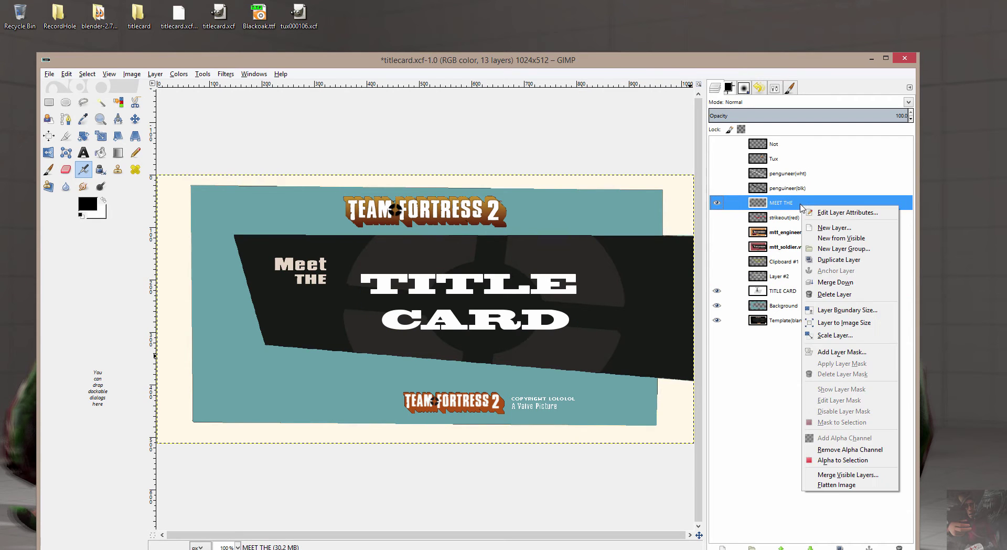
{"action": "left_click", "coordinate": [821, 293]}
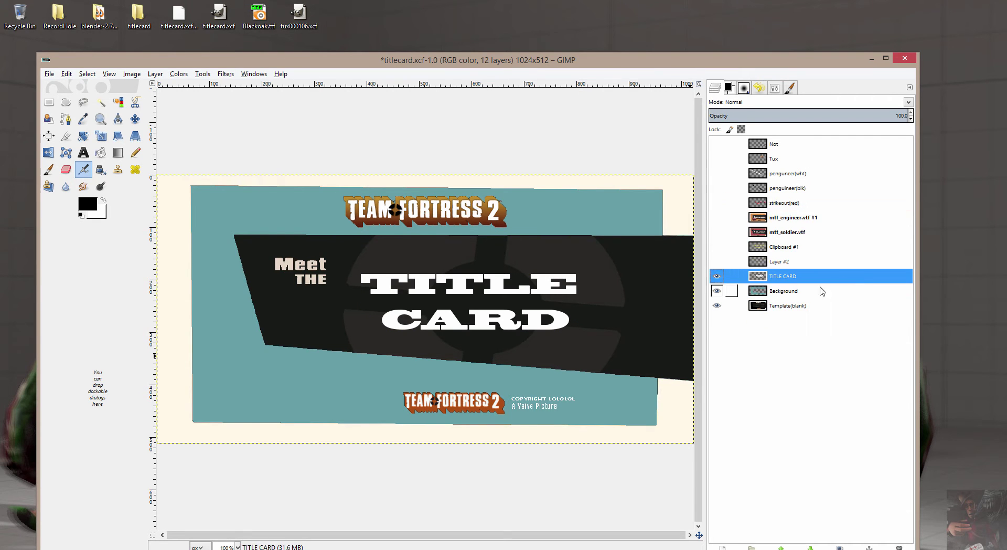
Merge TITLE CARD down into Background, then Background into Template(blank)
{"action": "left_click", "coordinate": [717, 292]}
{"action": "left_click", "coordinate": [717, 305]}
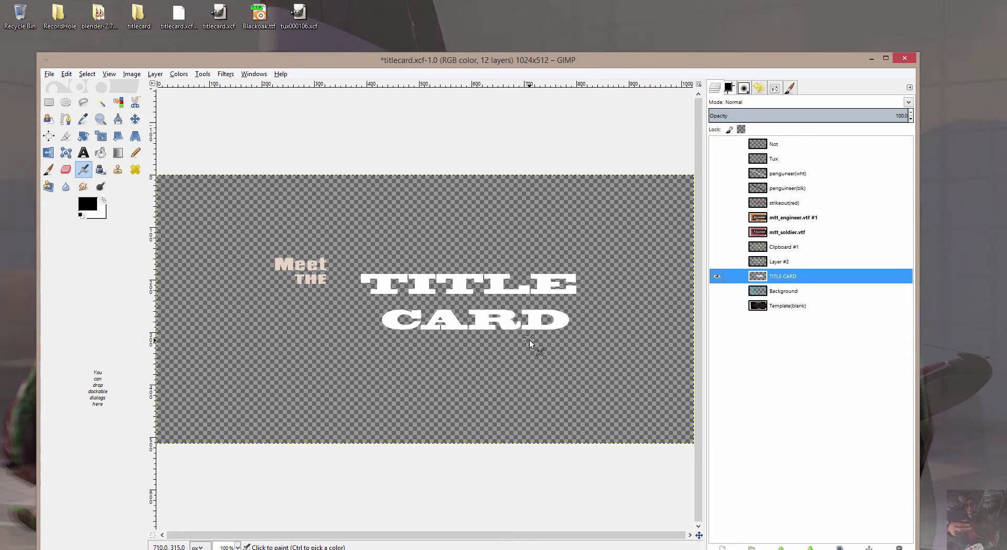
{"action": "right_click", "coordinate": [793, 280]}
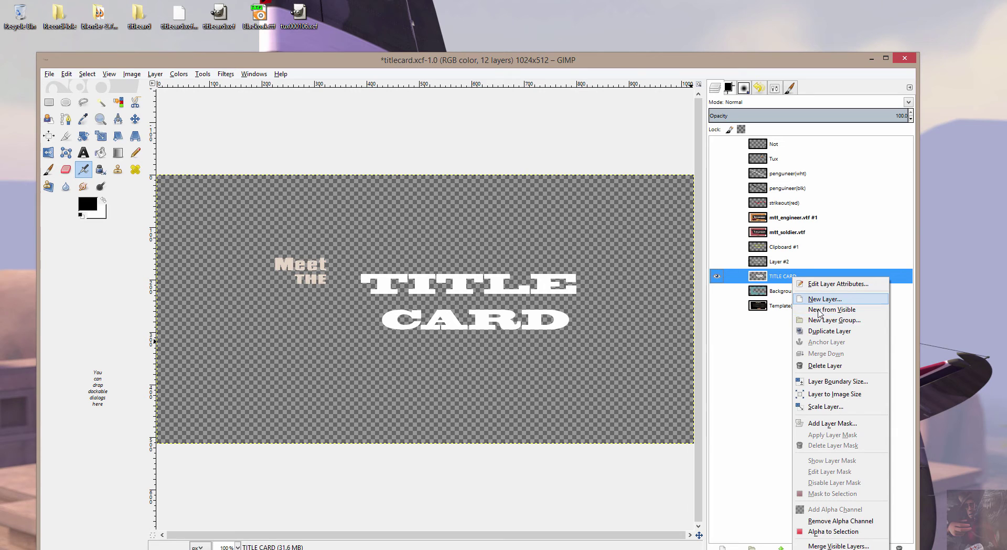
{"action": "left_click", "coordinate": [723, 294]}
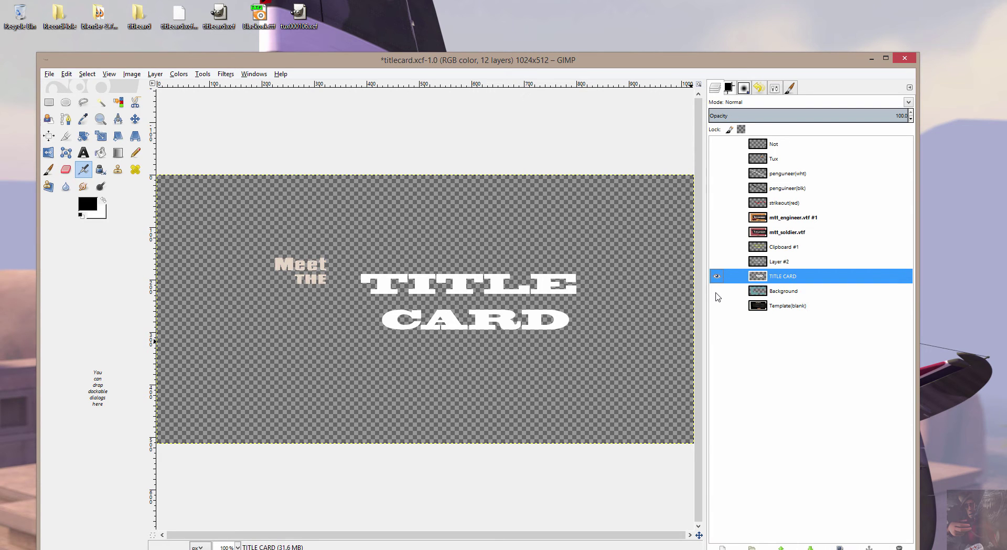
{"action": "left_click", "coordinate": [716, 291]}
{"action": "right_click", "coordinate": [788, 280]}
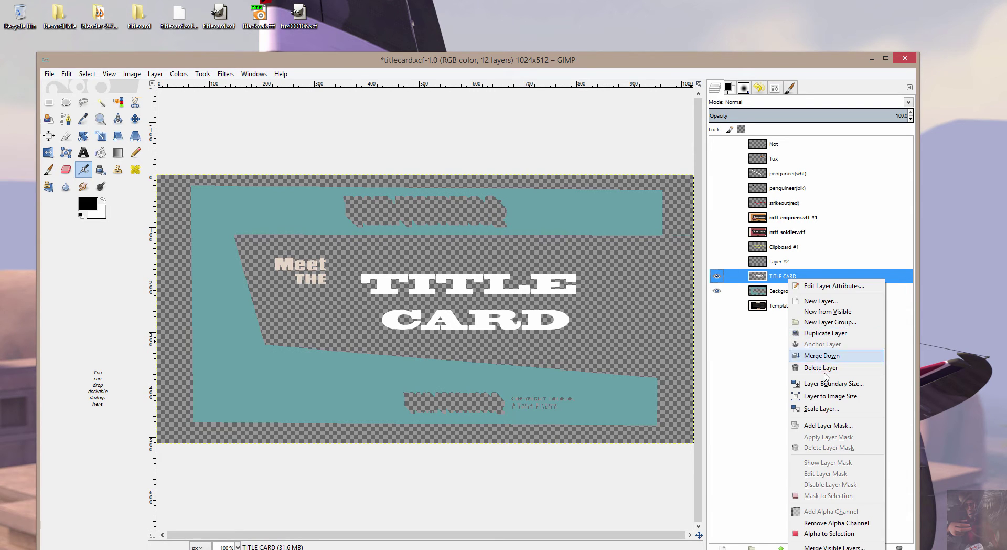
{"action": "left_click", "coordinate": [822, 356]}
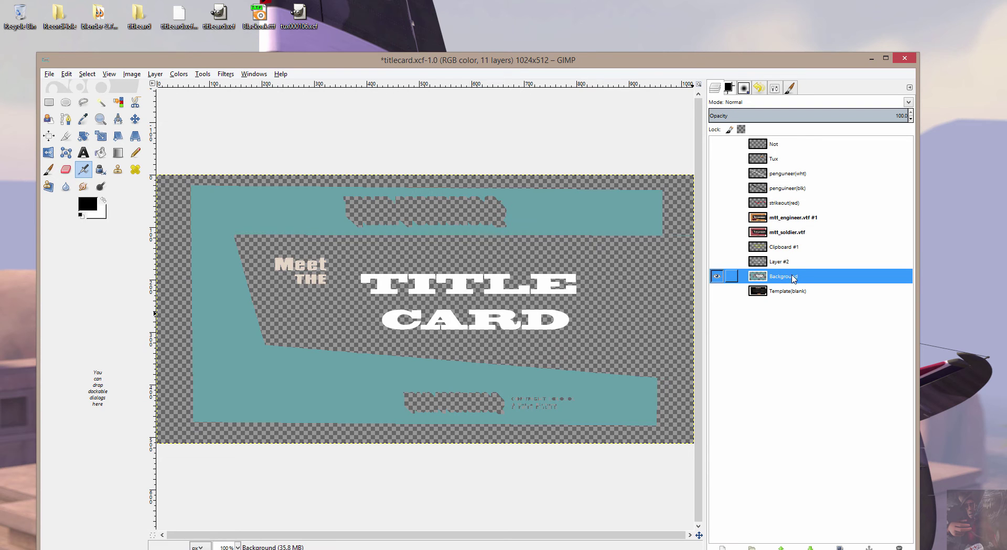
{"action": "left_click", "coordinate": [716, 290]}
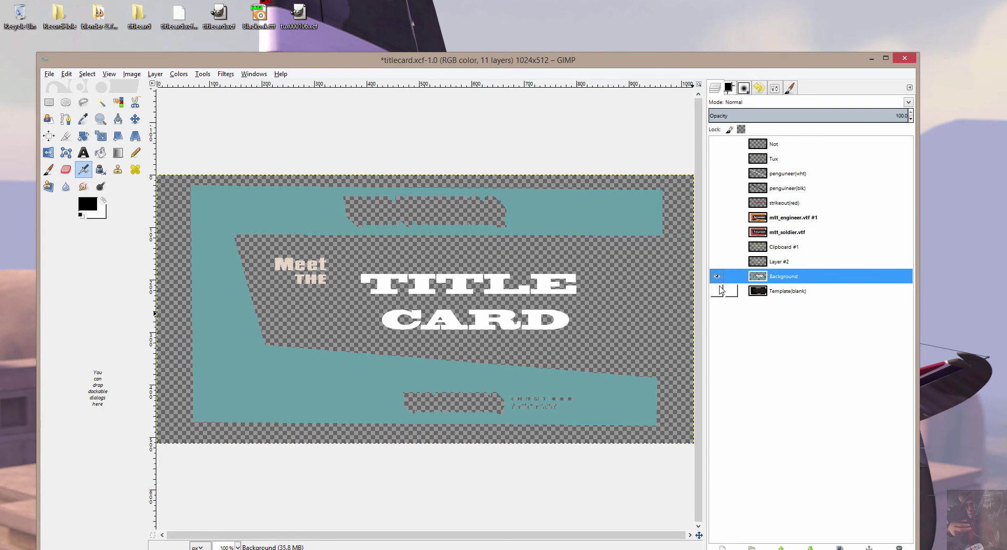
{"action": "right_click", "coordinate": [787, 275]}
{"action": "left_click", "coordinate": [821, 354]}
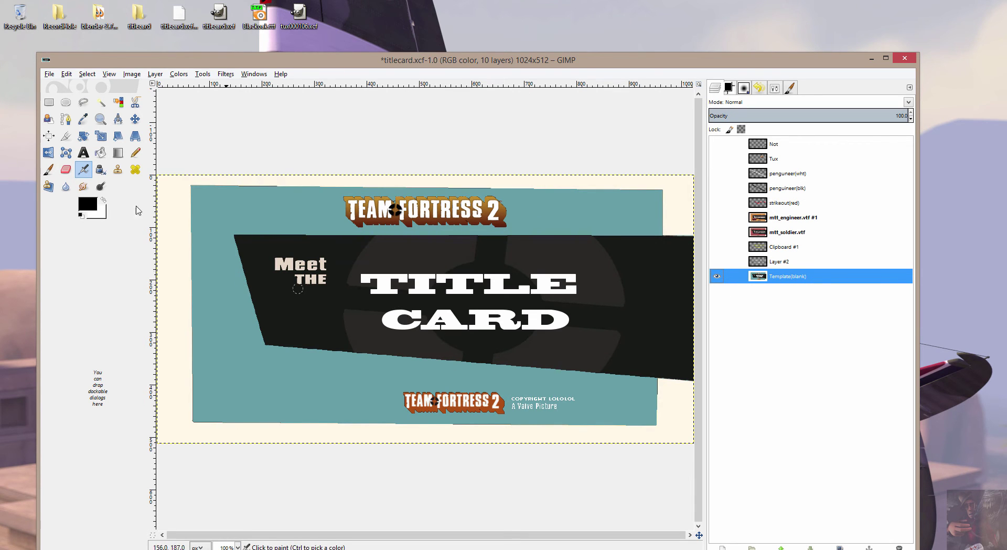
{"action": "left_click", "coordinate": [49, 74]}
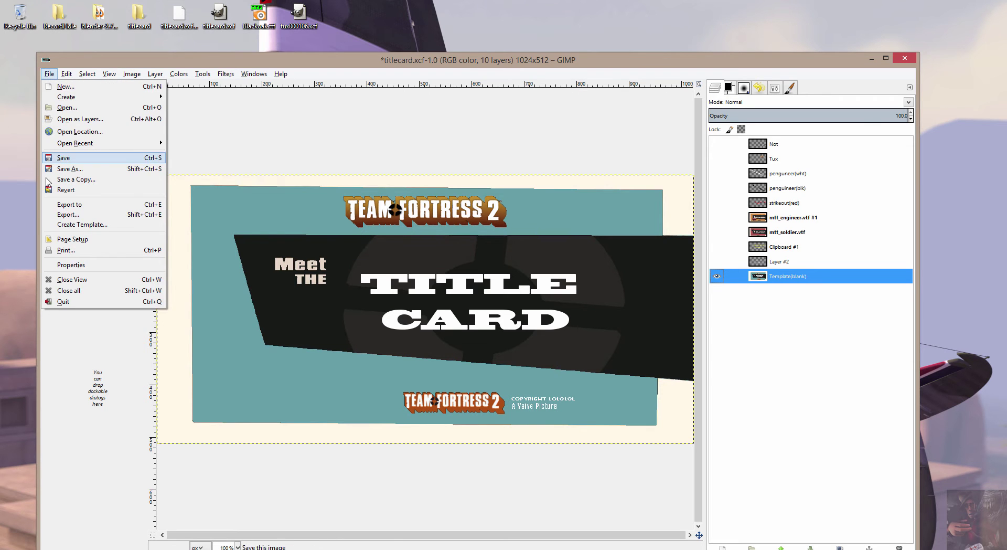
Start an image export and change the file extension to .vtf
{"action": "left_click", "coordinate": [67, 215]}
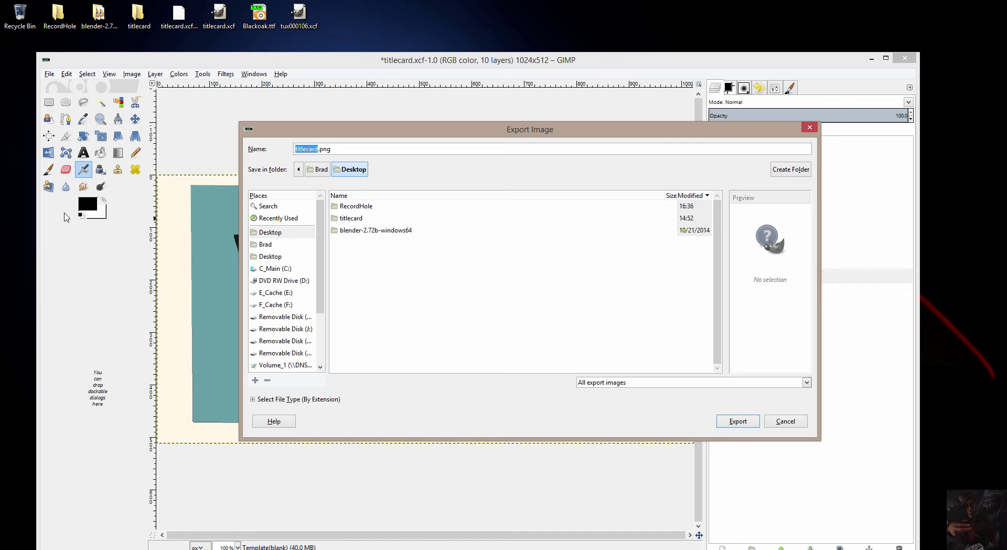
{"action": "left_click", "coordinate": [333, 151]}
{"action": "left_click_drag", "start_coordinate": [332, 151], "coordinate": [322, 151]}
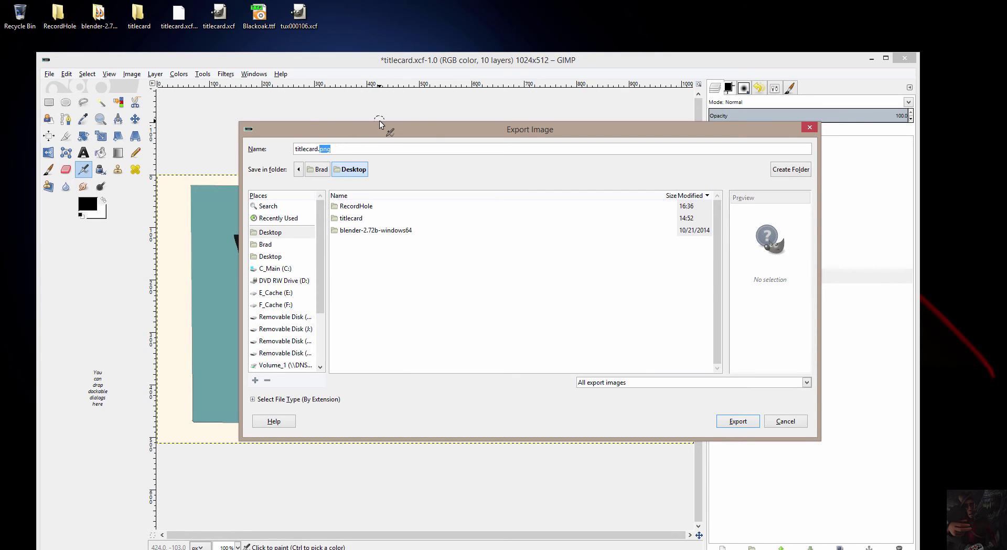
{"action": "type", "text": "vtf"}
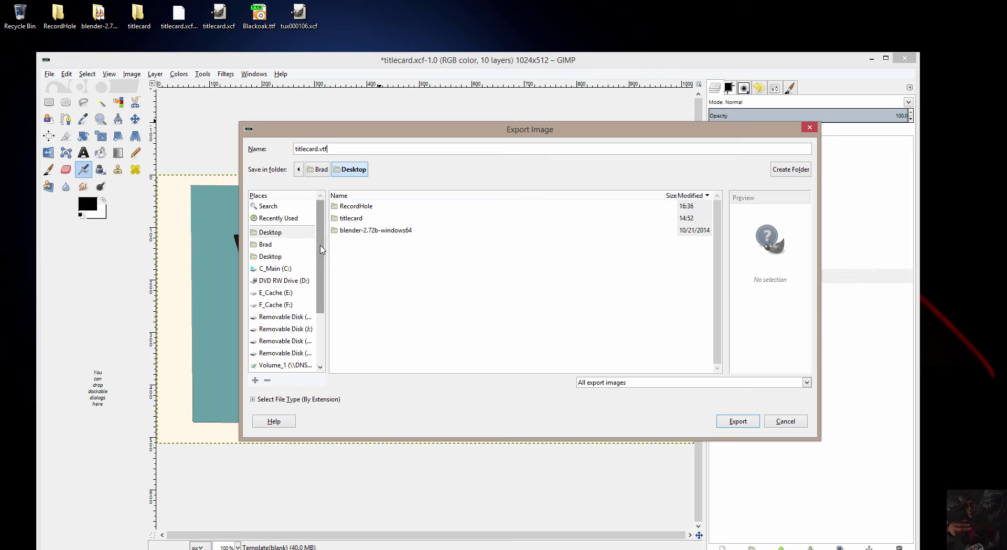
Set the export destination to usermod/materials/titles/meet_the_team
{"action": "left_click_drag", "start_coordinate": [320, 244], "coordinate": [328, 332]}
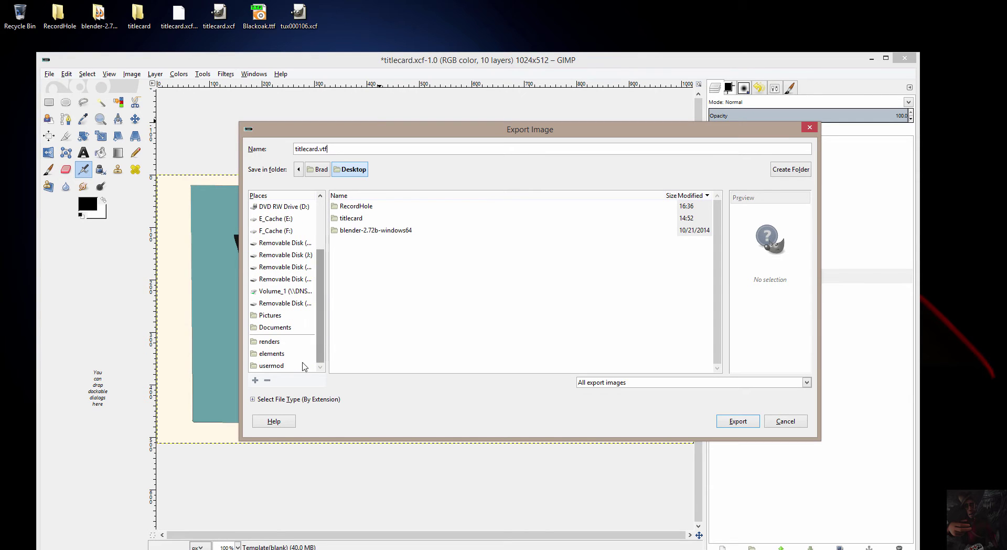
{"action": "left_click", "coordinate": [276, 365]}
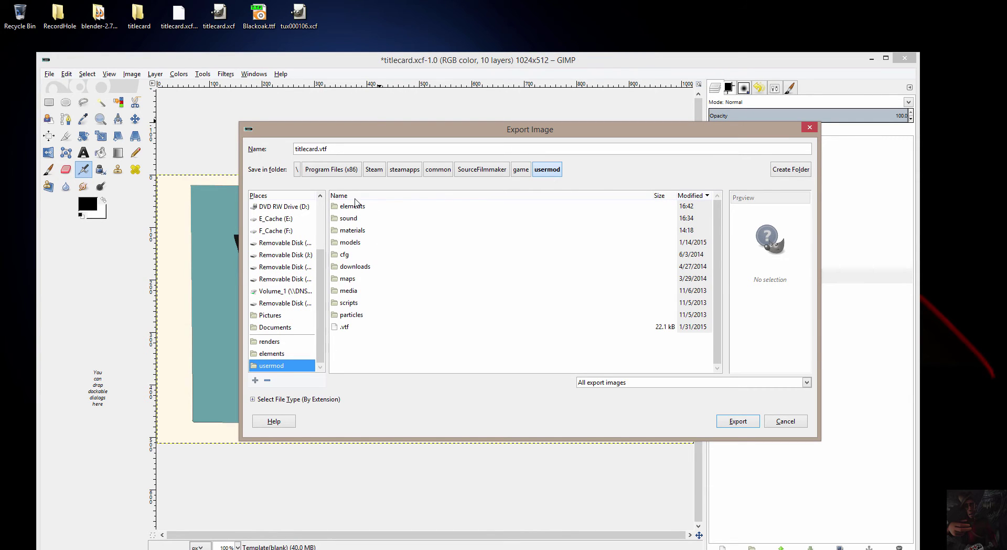
{"action": "double_click", "coordinate": [354, 230]}
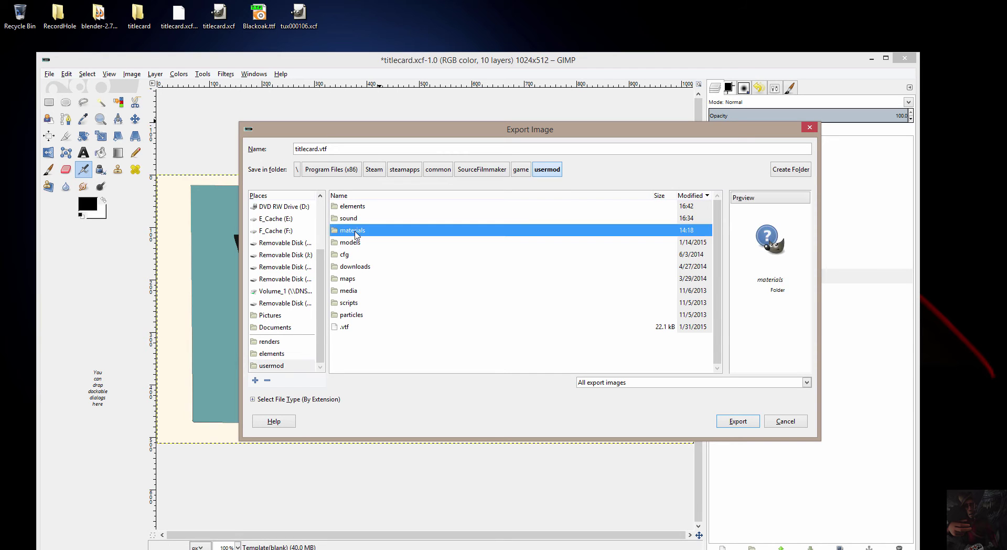
{"action": "double_click", "coordinate": [355, 206]}
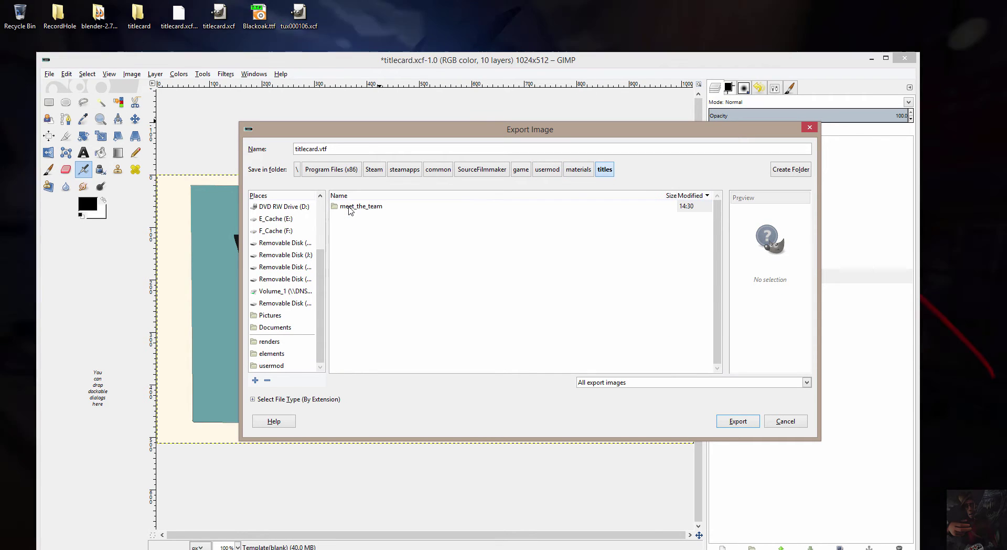
{"action": "double_click", "coordinate": [364, 207]}
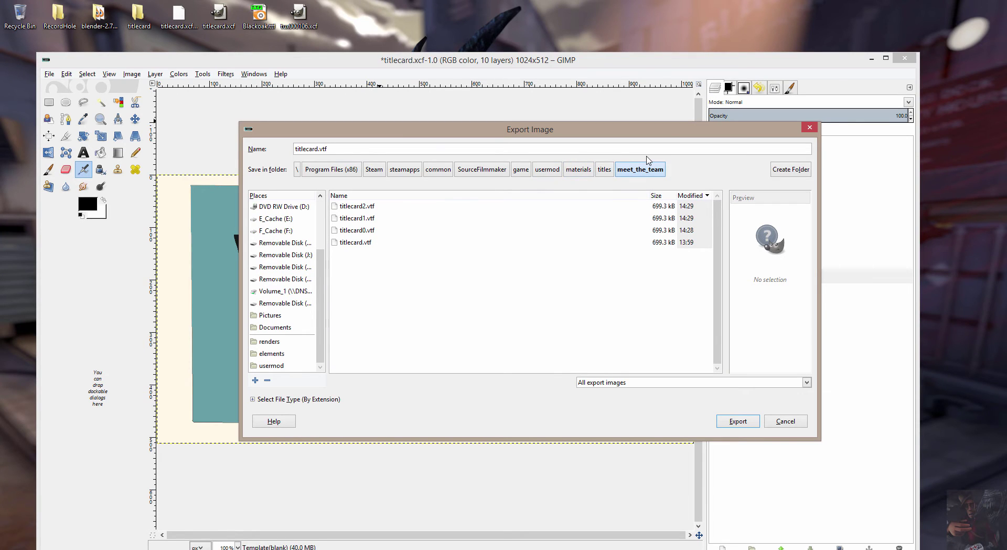
Export as titlecard4.vtf with the default VTF options, then minimize GIMP
{"action": "left_click", "coordinate": [318, 148]}
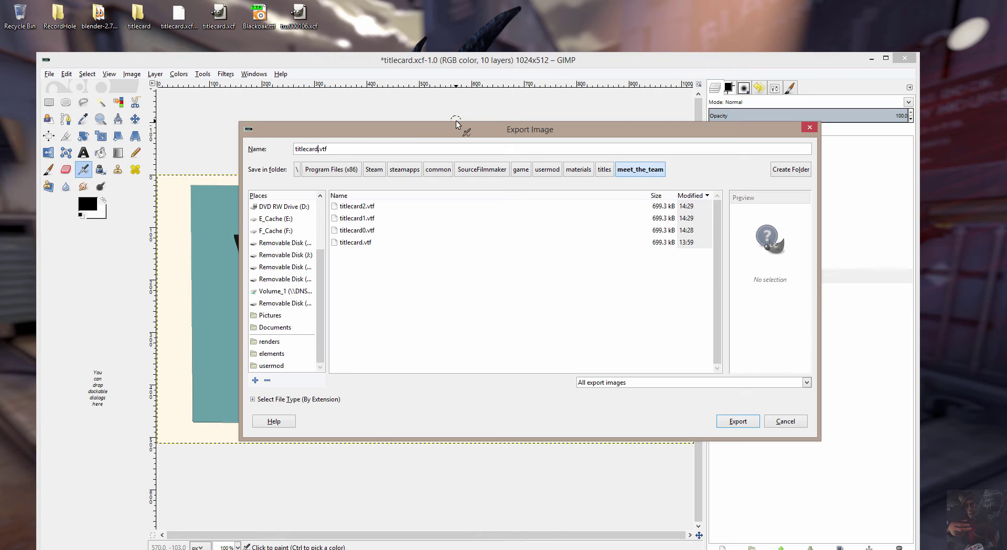
{"action": "type", "text": "4"}
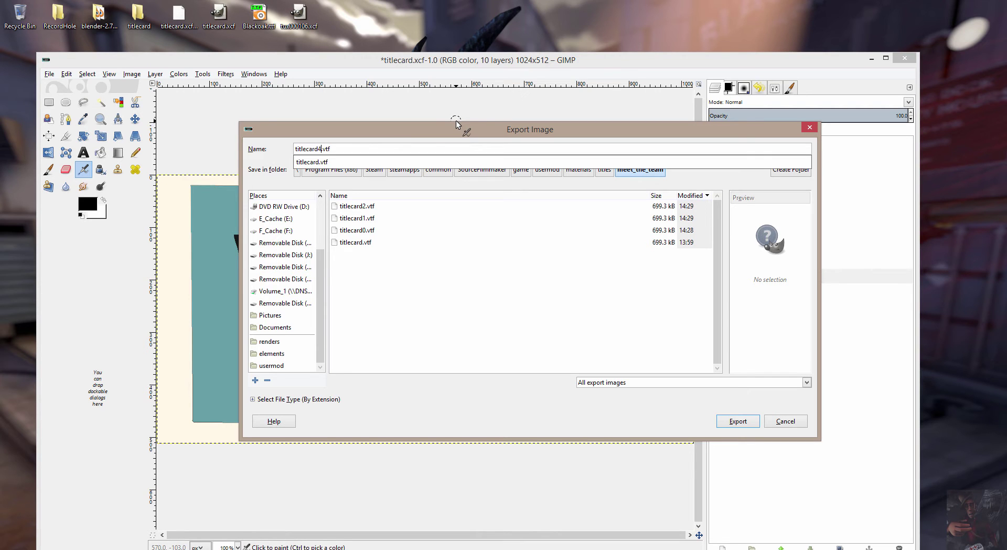
{"action": "key", "text": "Return"}
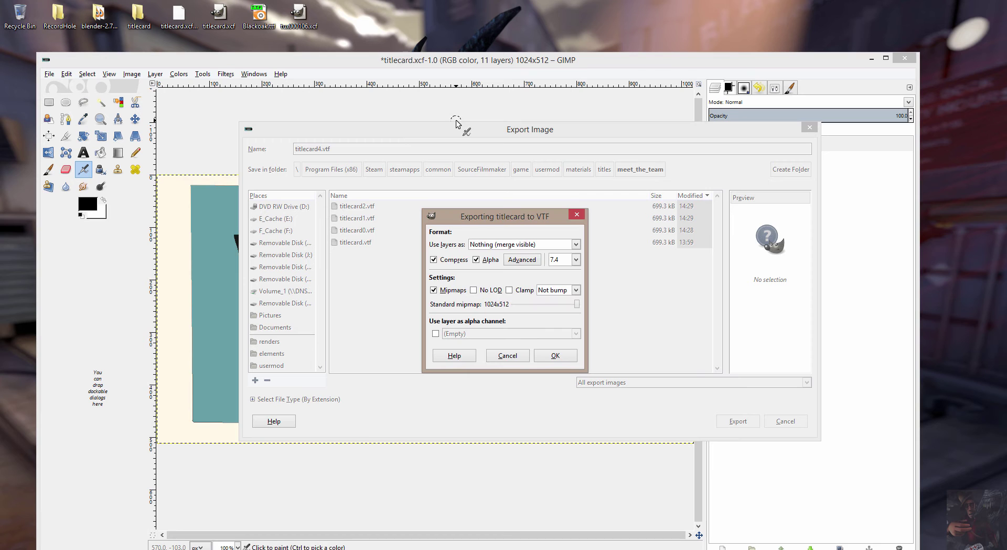
{"action": "left_click", "coordinate": [557, 355]}
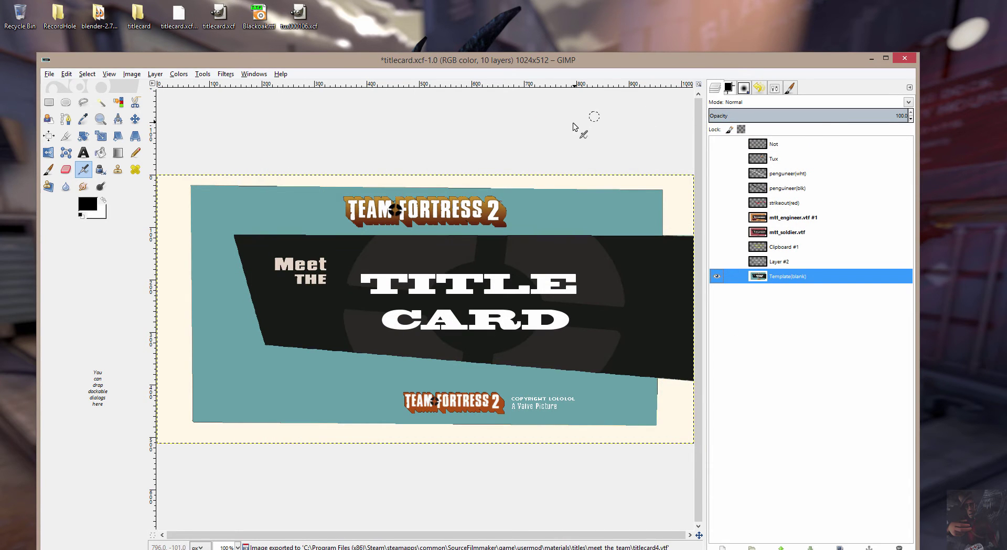
{"action": "left_click", "coordinate": [871, 59]}
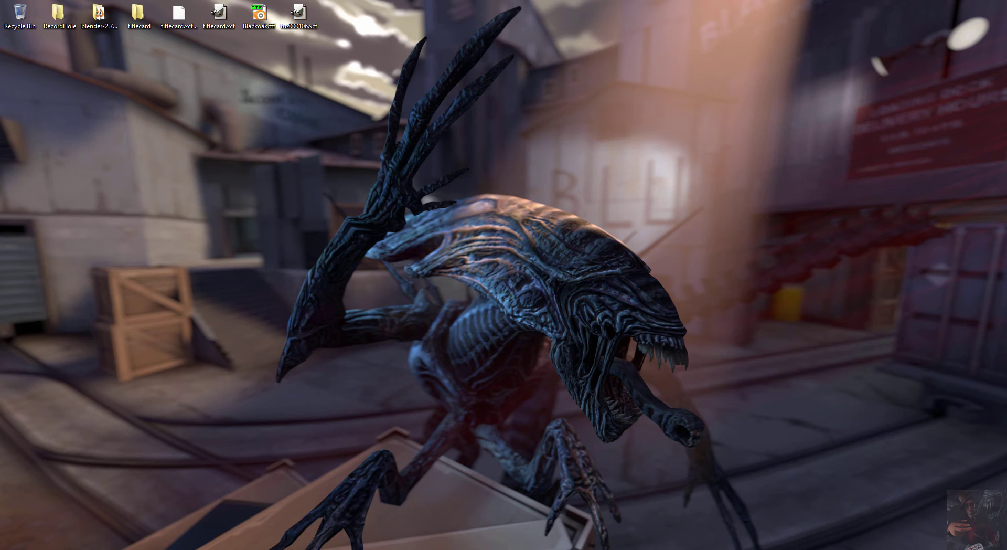
In Notepad++, select the mtt_titlecard2.vmt tab and browse the Open dialog to the game folder
{"action": "key", "text": "alt+Tab"}
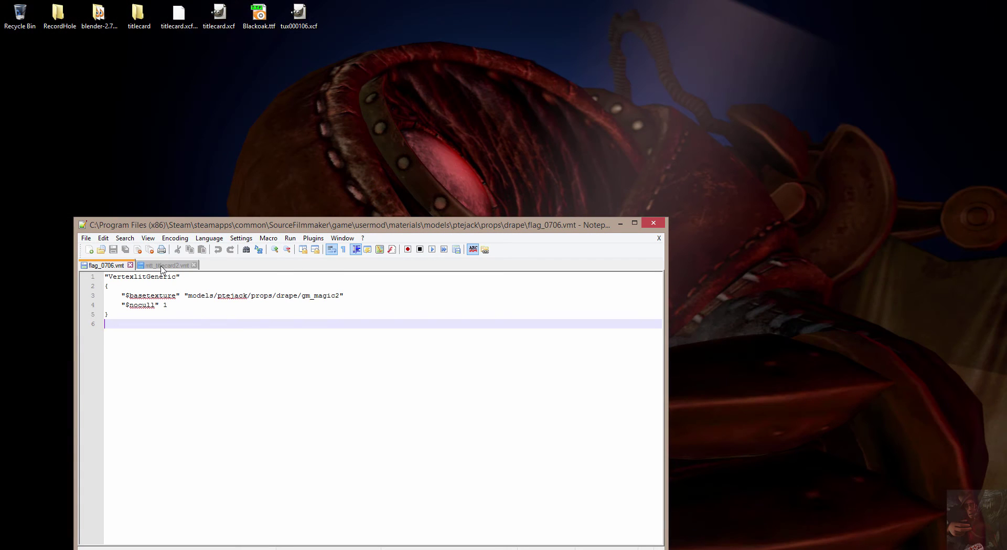
{"action": "left_click", "coordinate": [166, 265]}
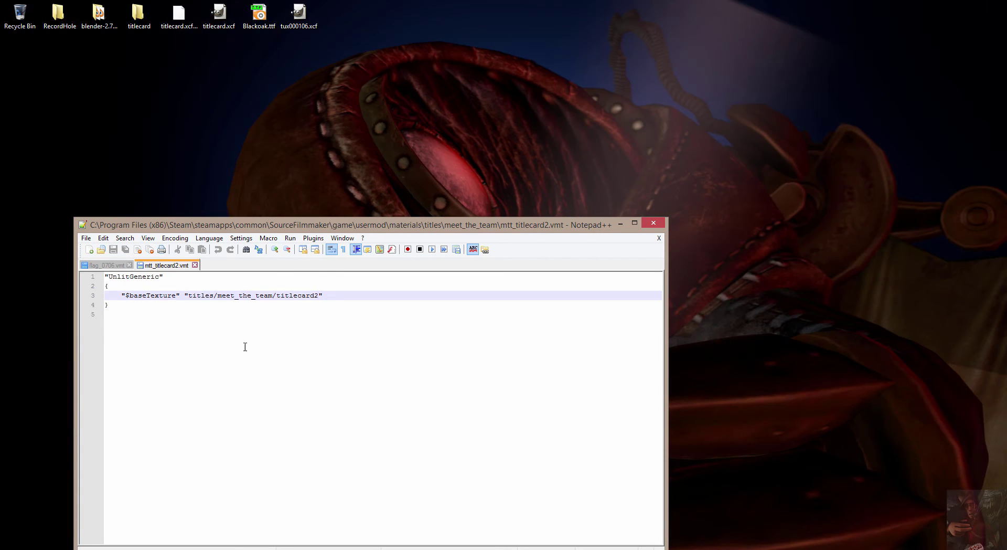
{"action": "left_click", "coordinate": [86, 238]}
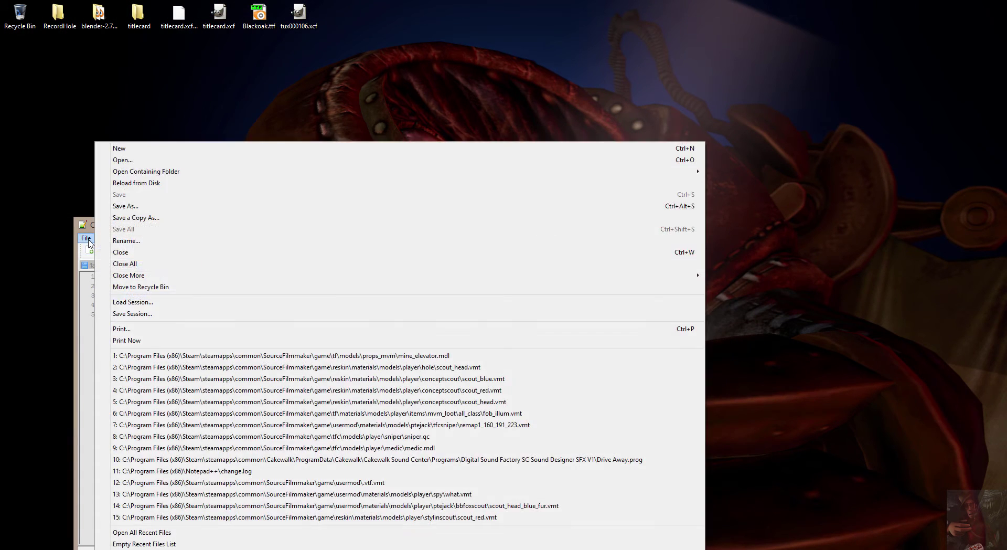
{"action": "left_click", "coordinate": [122, 160]}
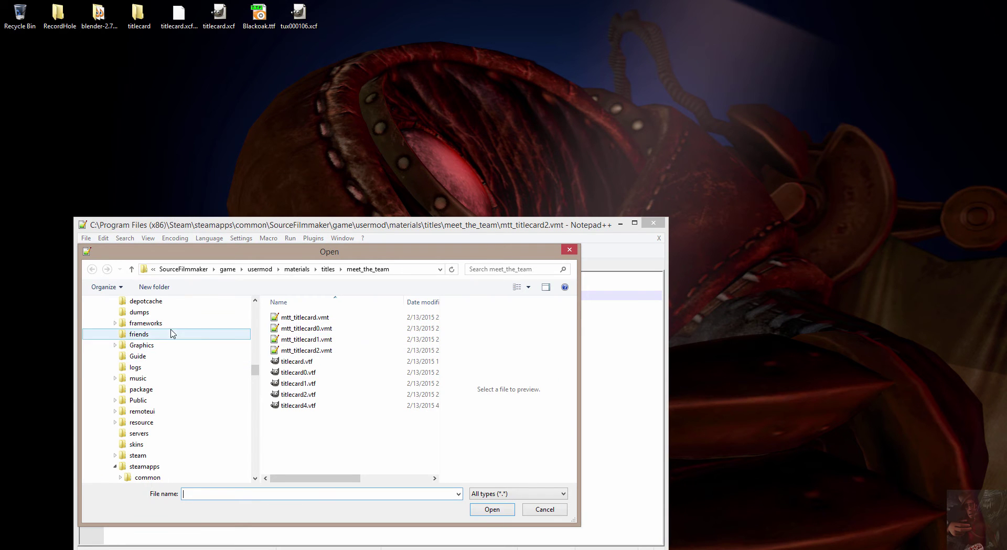
{"action": "left_click", "coordinate": [259, 270]}
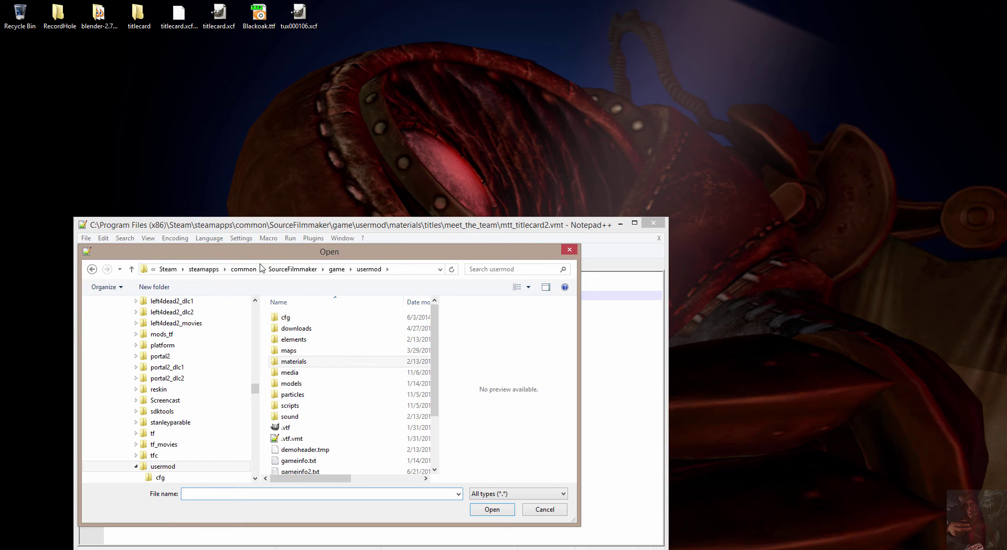
{"action": "left_click", "coordinate": [338, 269]}
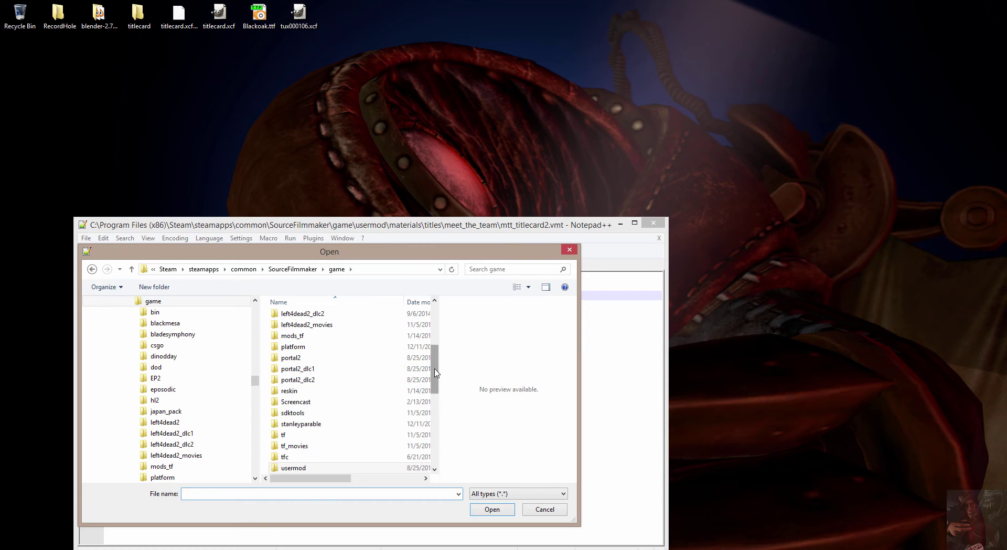
{"action": "scroll", "coordinate": [383, 403], "scroll_direction": "down", "scroll_amount": 2}
Open tf_movies/materials/titles/meet_the_team/mtt_engineer.vmt and select its mtt_engineer texture name
{"action": "double_click", "coordinate": [325, 379]}
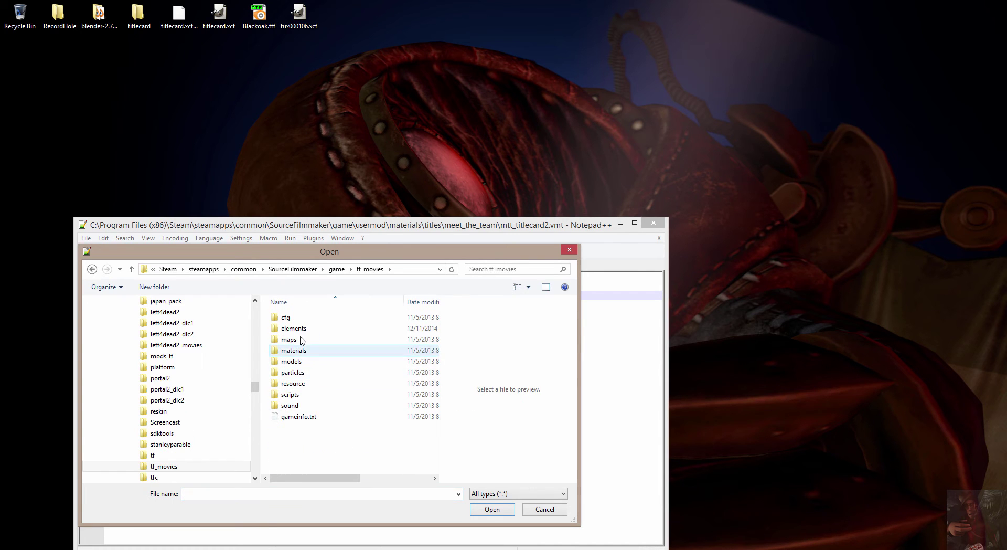
{"action": "double_click", "coordinate": [294, 350]}
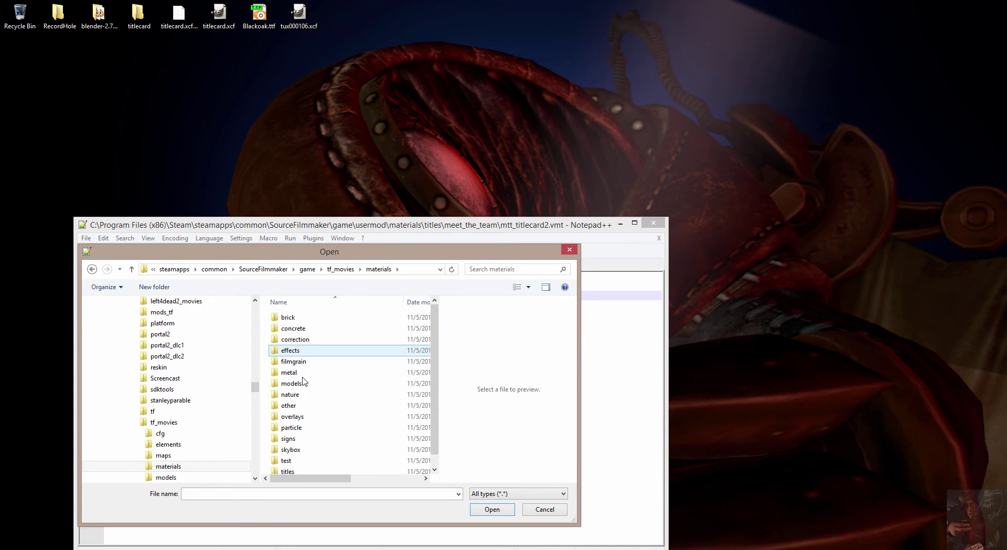
{"action": "scroll", "coordinate": [303, 389], "scroll_direction": "down", "scroll_amount": 1}
{"action": "double_click", "coordinate": [289, 456]}
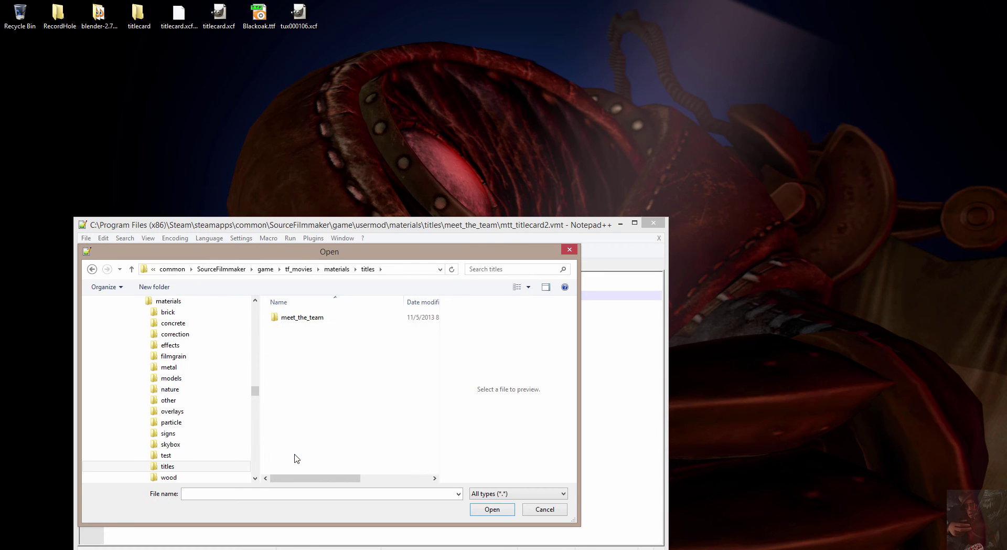
{"action": "double_click", "coordinate": [310, 319]}
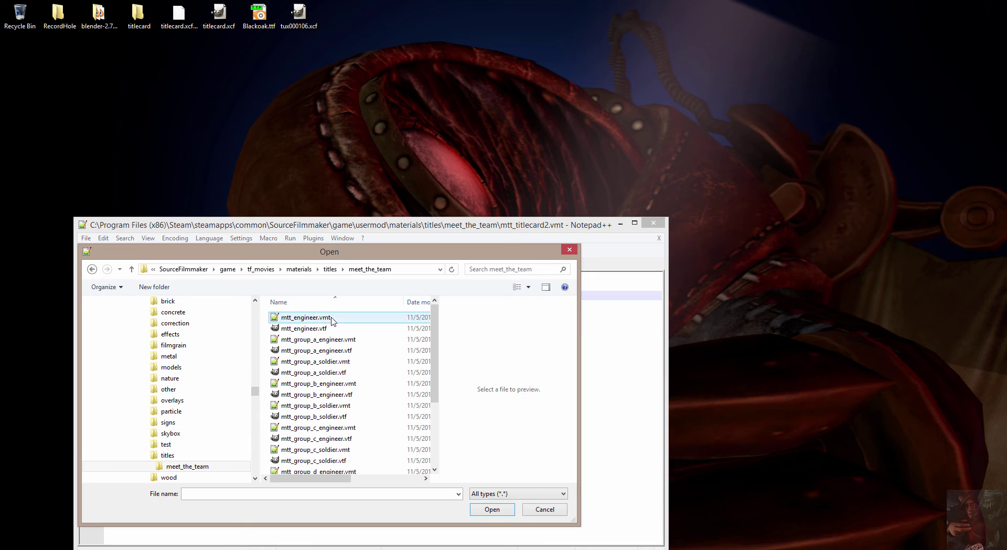
{"action": "double_click", "coordinate": [323, 318]}
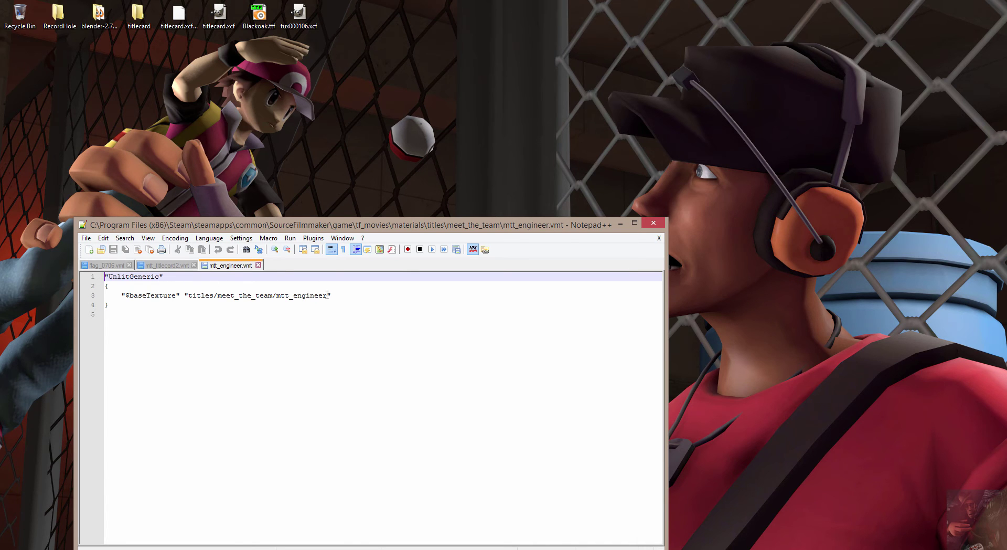
{"action": "left_click_drag", "start_coordinate": [327, 295], "coordinate": [279, 297]}
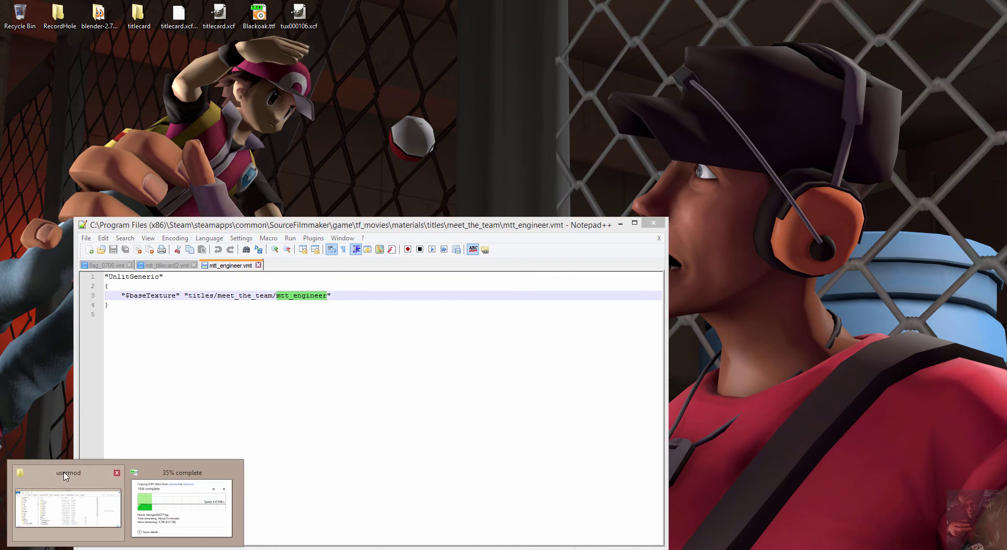
In File Explorer, go to materials/titles/meet_the_team and rename the newest texture to titlecard4.vtf
{"action": "left_click", "coordinate": [64, 475]}
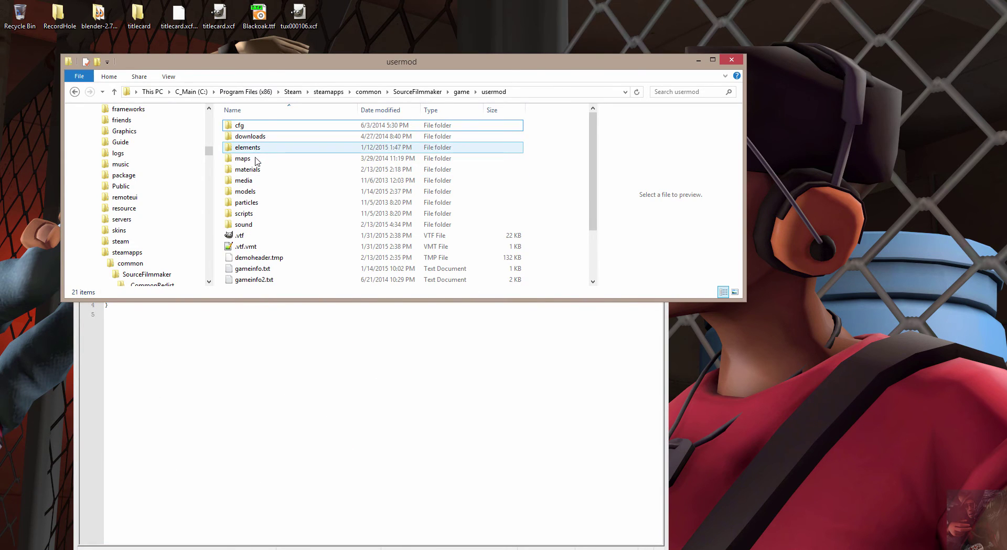
{"action": "left_click", "coordinate": [255, 168]}
{"action": "double_click", "coordinate": [255, 168]}
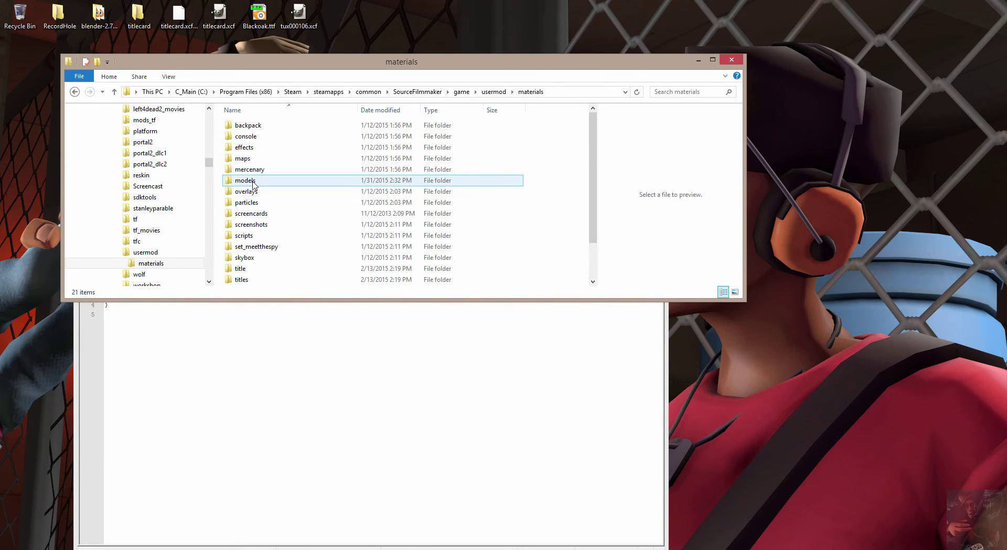
{"action": "double_click", "coordinate": [252, 279]}
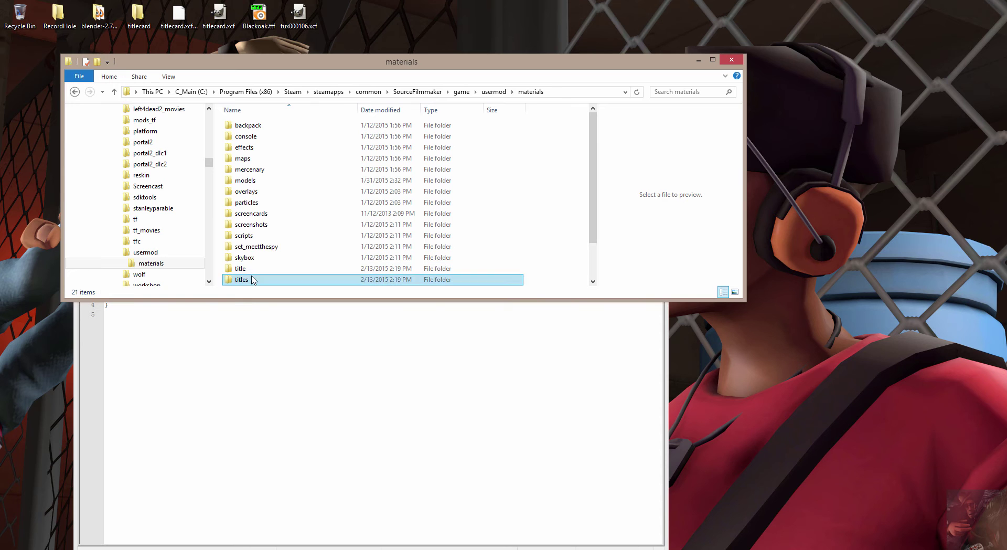
{"action": "left_click", "coordinate": [258, 132]}
{"action": "double_click", "coordinate": [258, 128]}
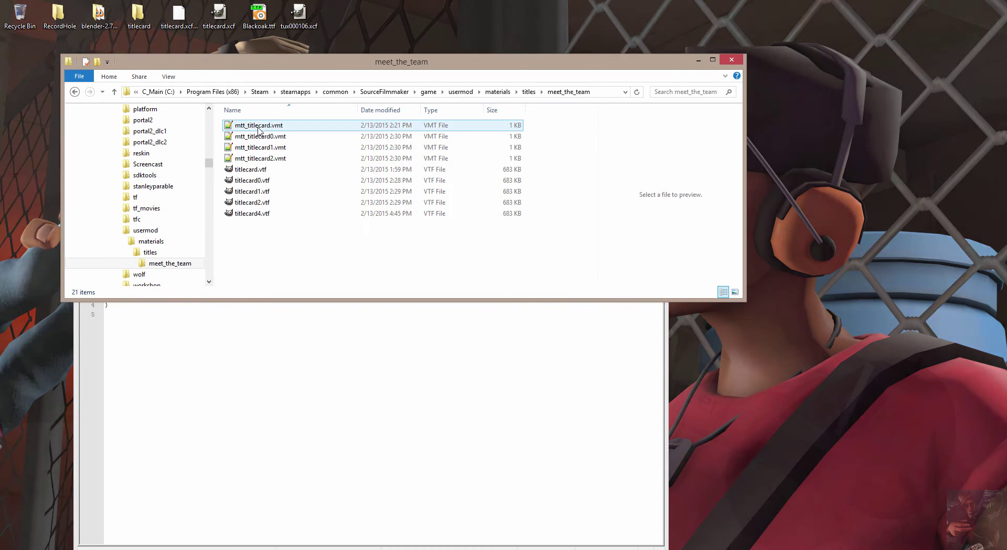
{"action": "left_click", "coordinate": [266, 215]}
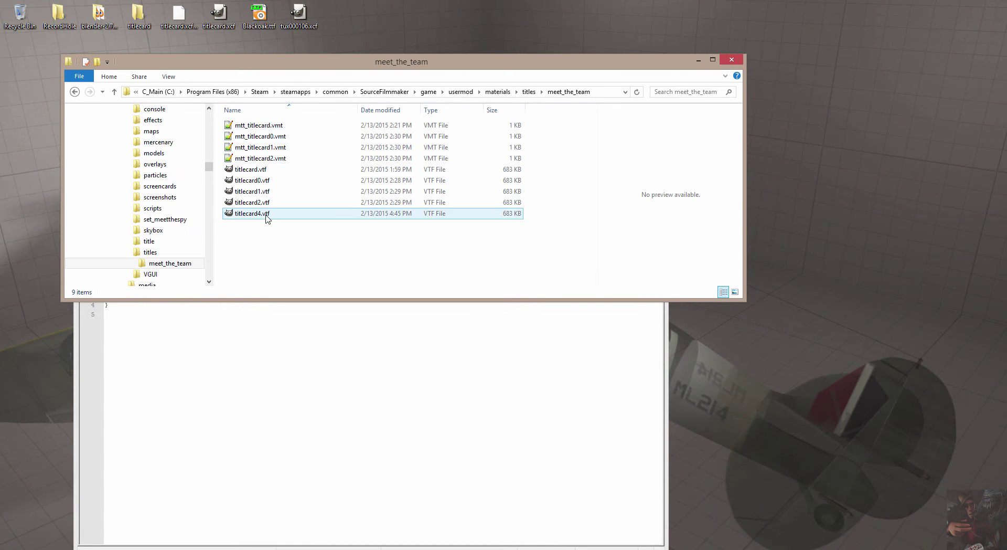
{"action": "key", "text": "F2"}
{"action": "key", "text": "ctrl+c"}
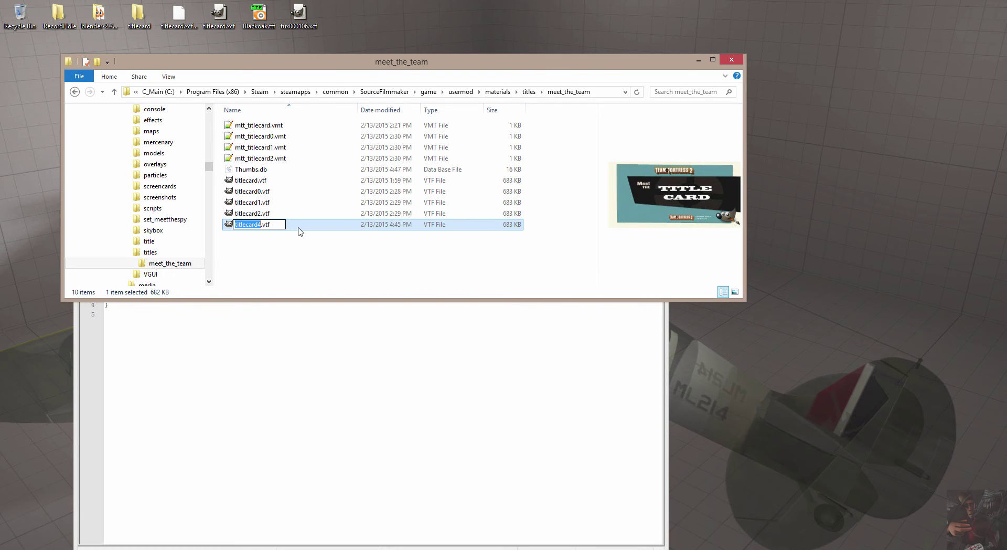
{"action": "key", "text": "alt+Tab"}
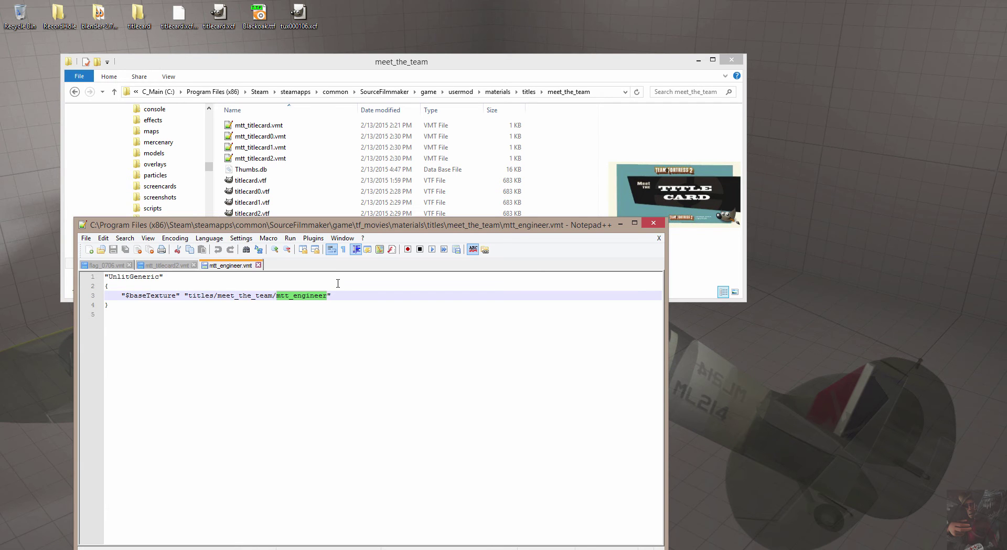
Paste titlecard4 over mtt_engineer in $baseTexture and start a Save As from the game folder
{"action": "key", "text": "ctrl+v"}
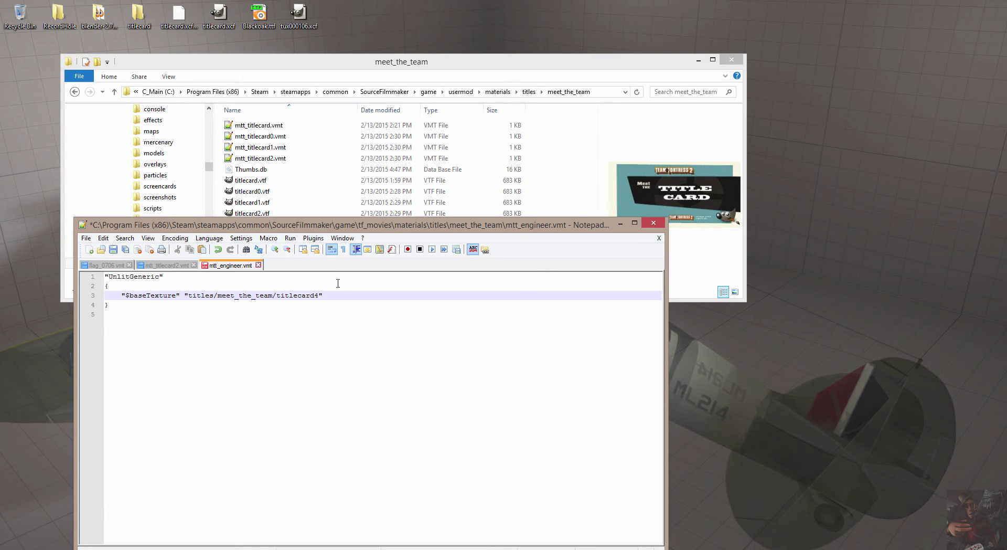
{"action": "left_click", "coordinate": [86, 238]}
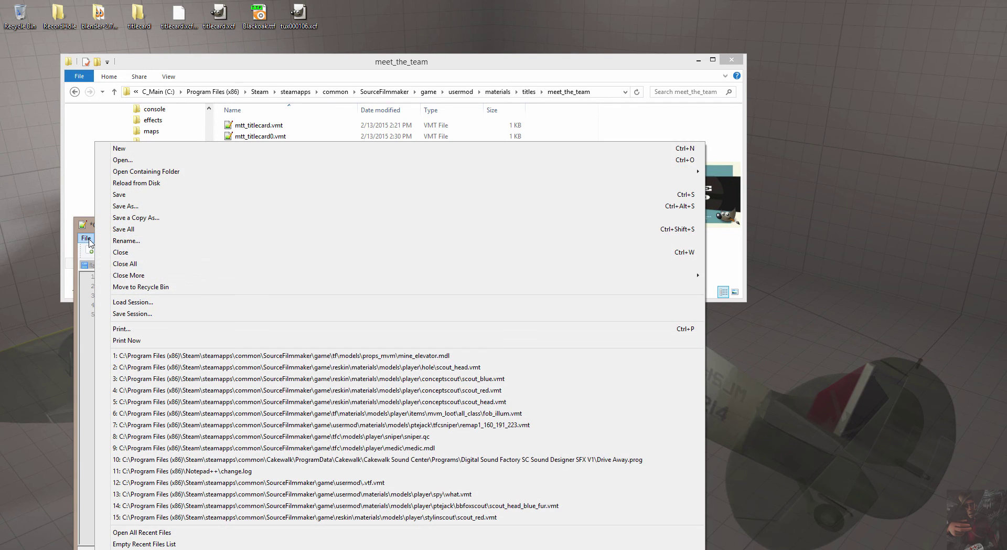
{"action": "left_click", "coordinate": [133, 206]}
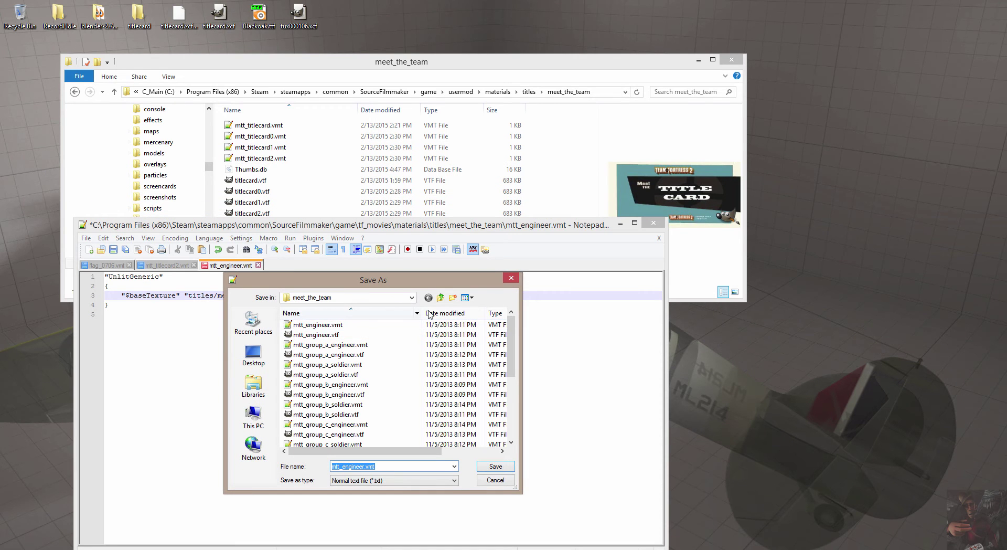
{"action": "left_click", "coordinate": [441, 297]}
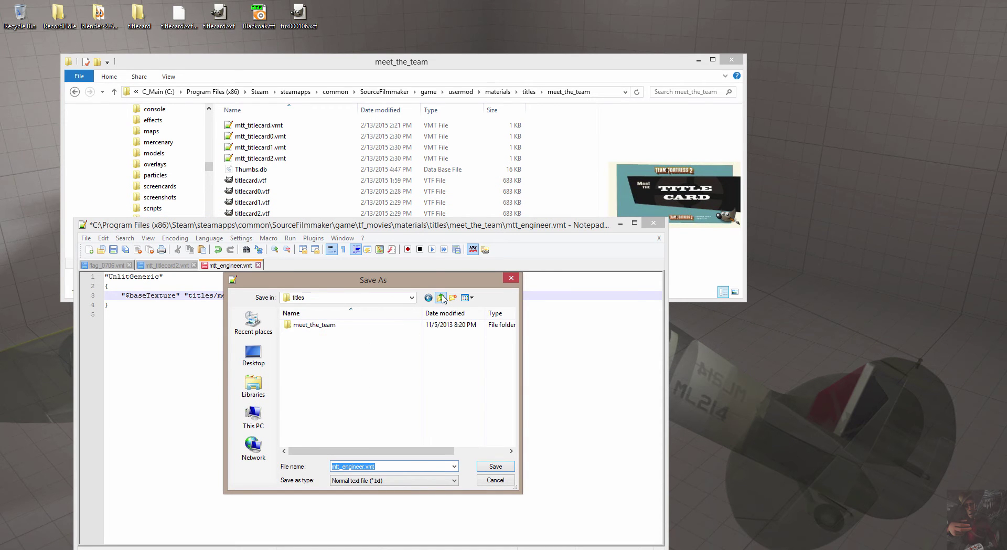
{"action": "left_click", "coordinate": [440, 297]}
{"action": "left_click", "coordinate": [440, 297]}
{"action": "left_click", "coordinate": [441, 297]}
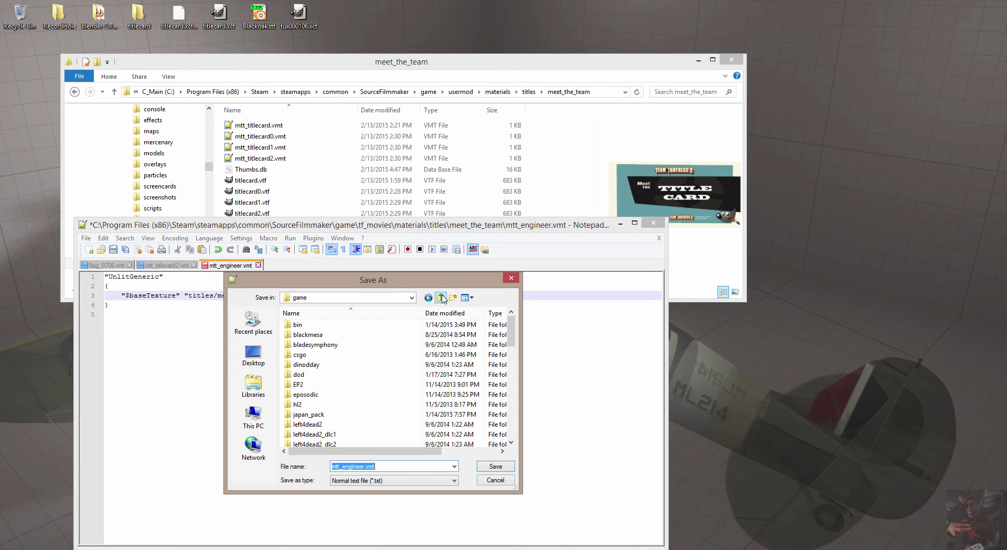
Browse the Save As dialog to usermod\materials\titles\meet_the_team
{"action": "left_click_drag", "start_coordinate": [514, 329], "coordinate": [514, 390]}
{"action": "double_click", "coordinate": [323, 352]}
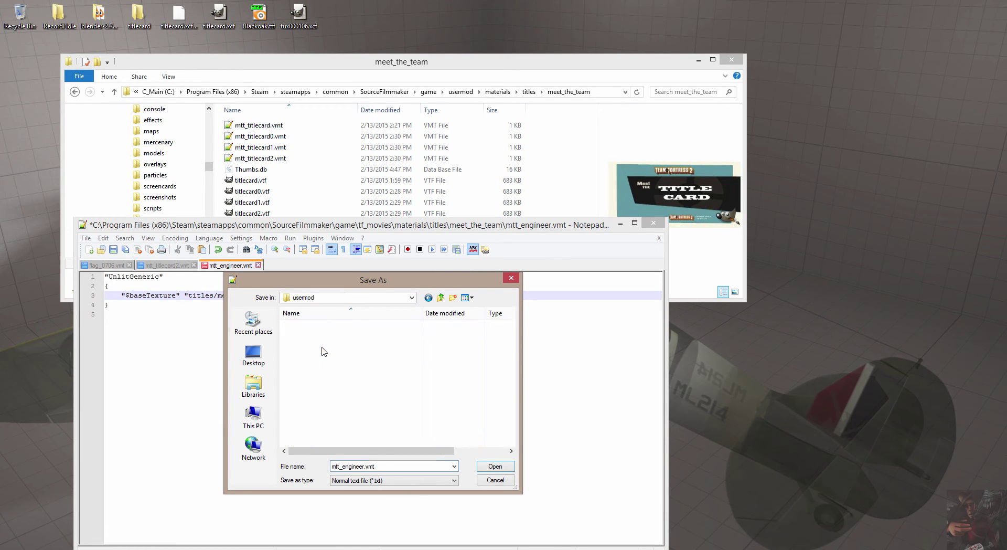
{"action": "left_click", "coordinate": [309, 366]}
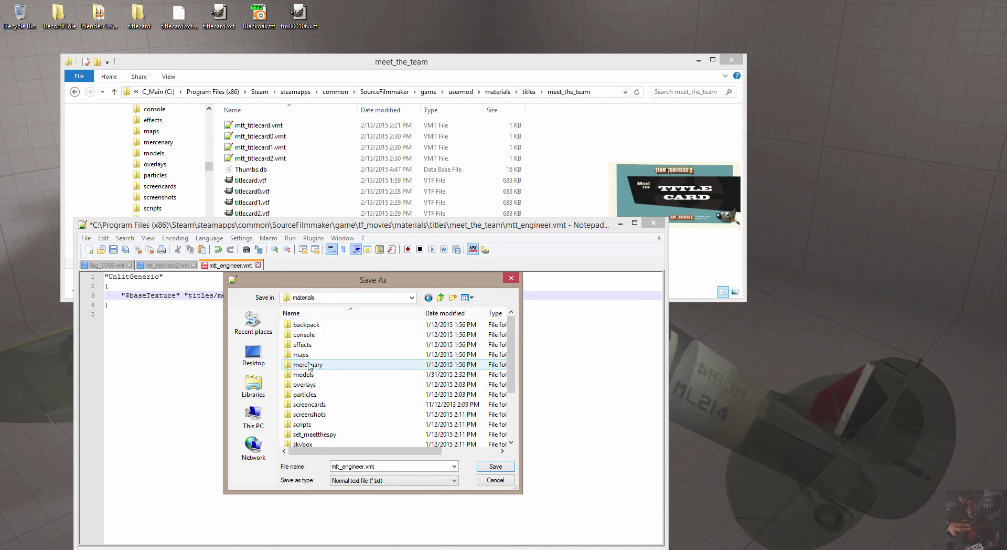
{"action": "double_click", "coordinate": [309, 366]}
{"action": "scroll", "coordinate": [312, 388], "scroll_direction": "down", "scroll_amount": 3}
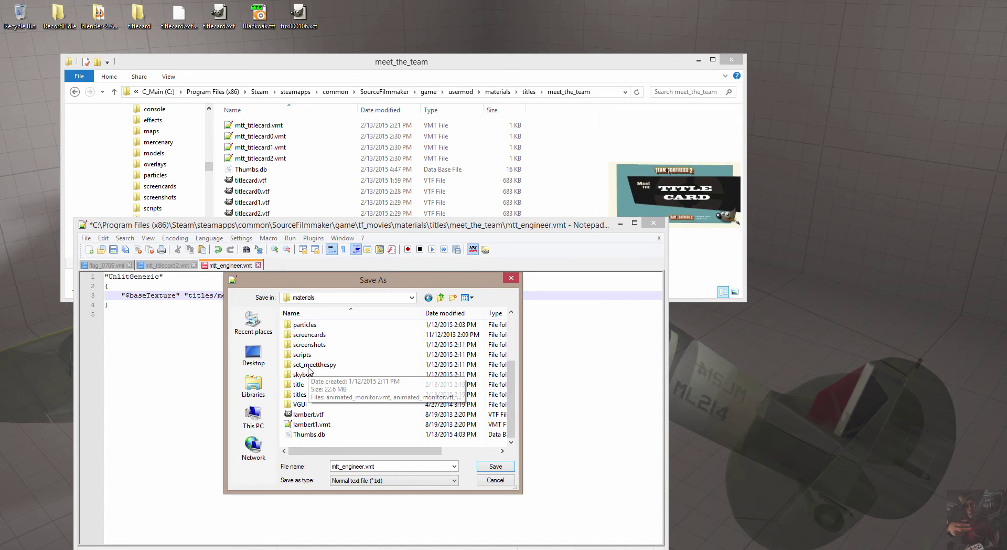
{"action": "double_click", "coordinate": [313, 394]}
{"action": "double_click", "coordinate": [310, 326]}
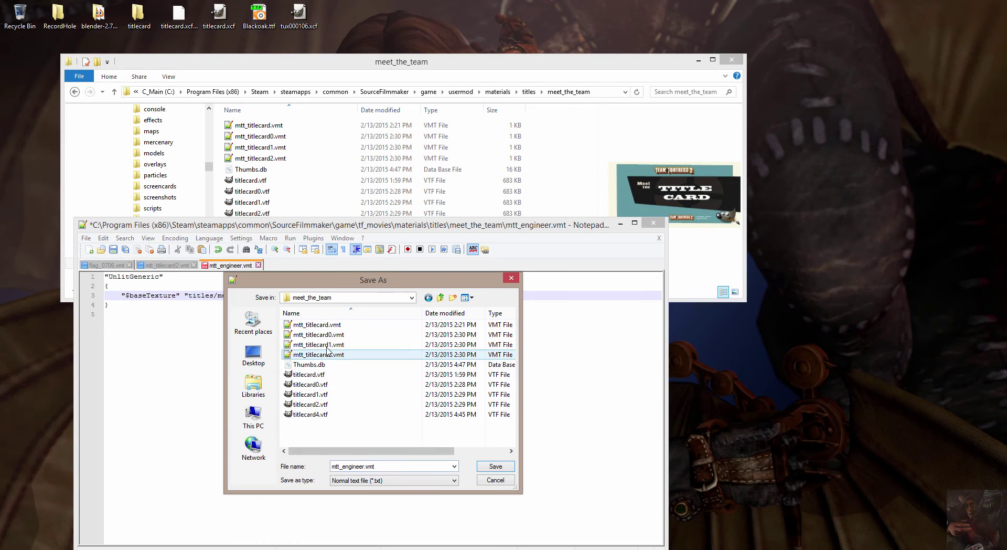
Save the material as titlecard4.vmt and close Notepad++
{"action": "left_click", "coordinate": [310, 414]}
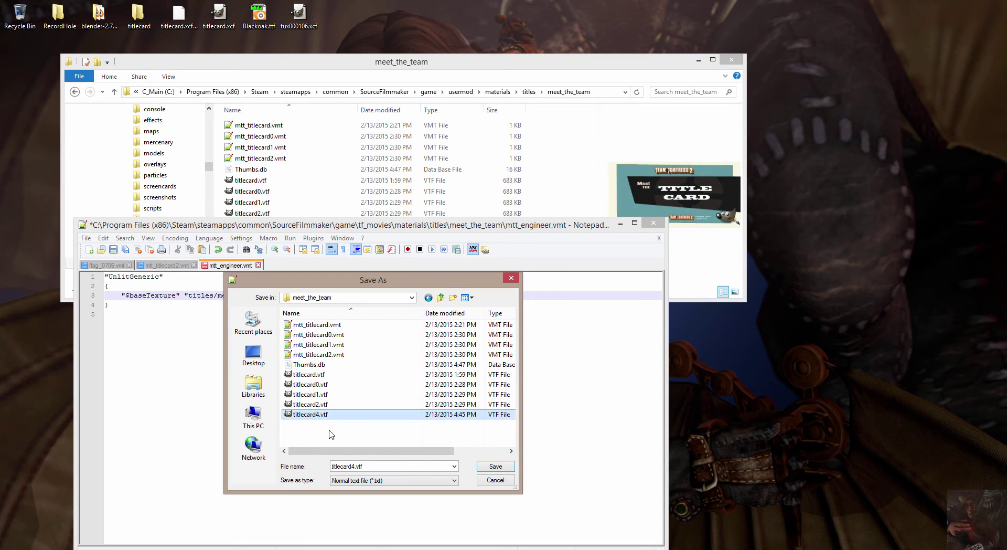
{"action": "double_click", "coordinate": [368, 465]}
{"action": "left_click", "coordinate": [370, 465]}
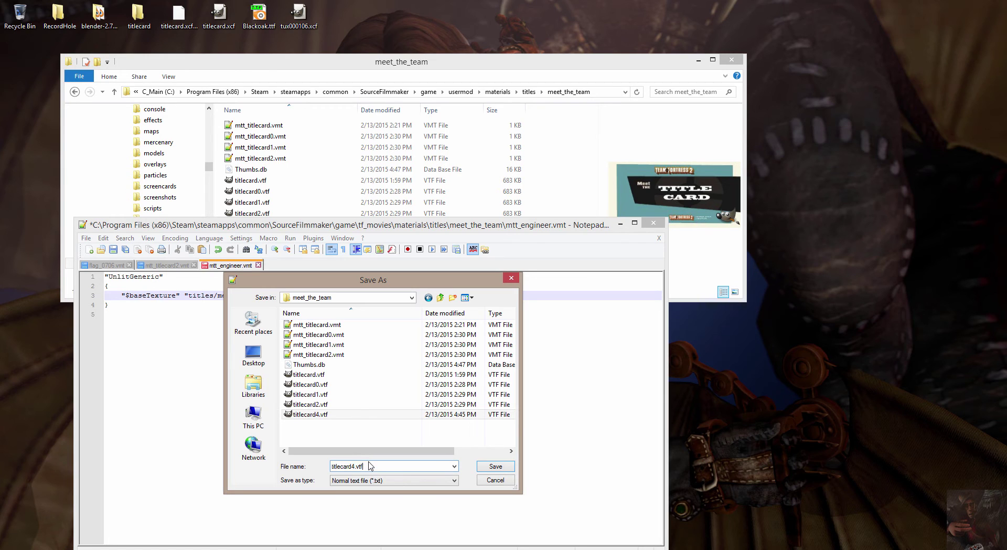
{"action": "key", "text": "BackSpace"}
{"action": "key", "text": "BackSpace"}
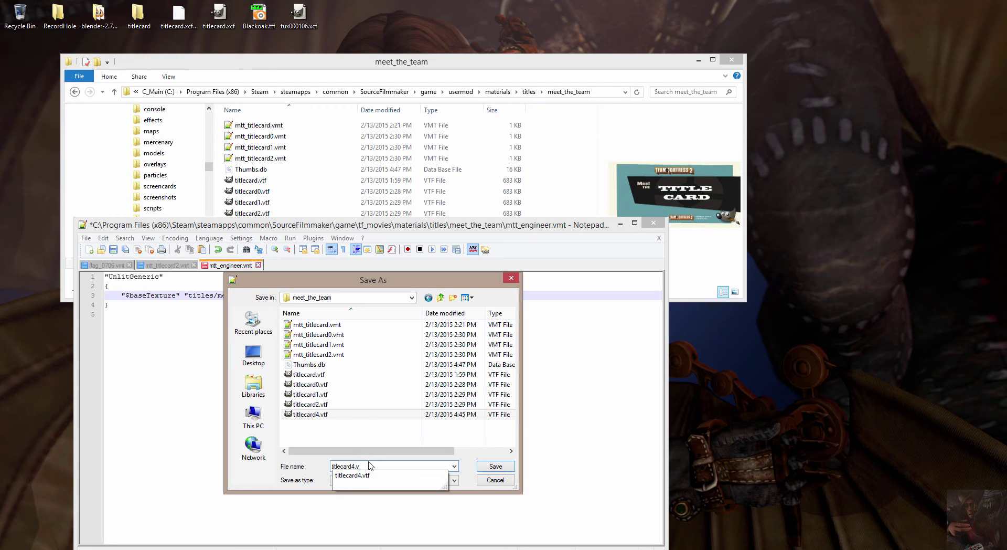
{"action": "type", "text": "mt"}
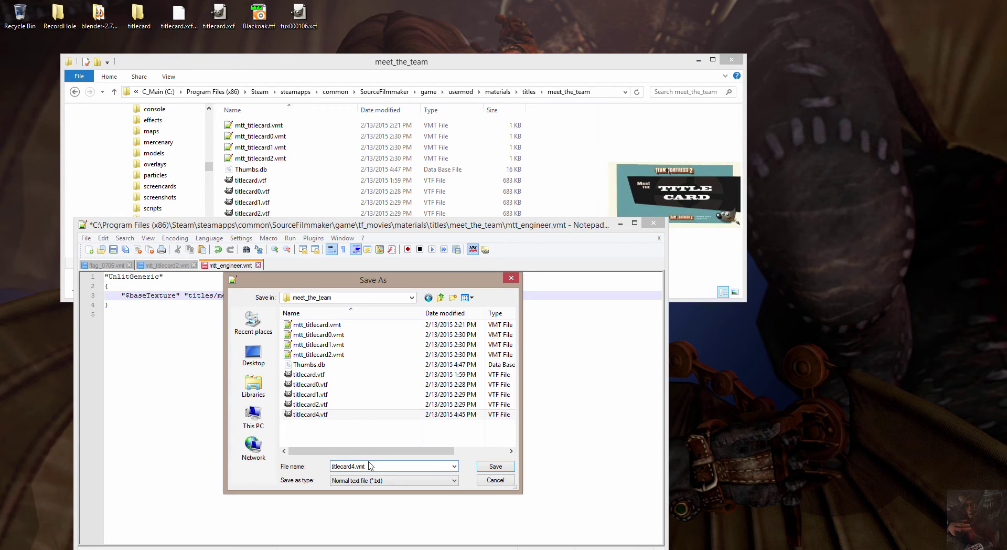
{"action": "key", "text": "Return"}
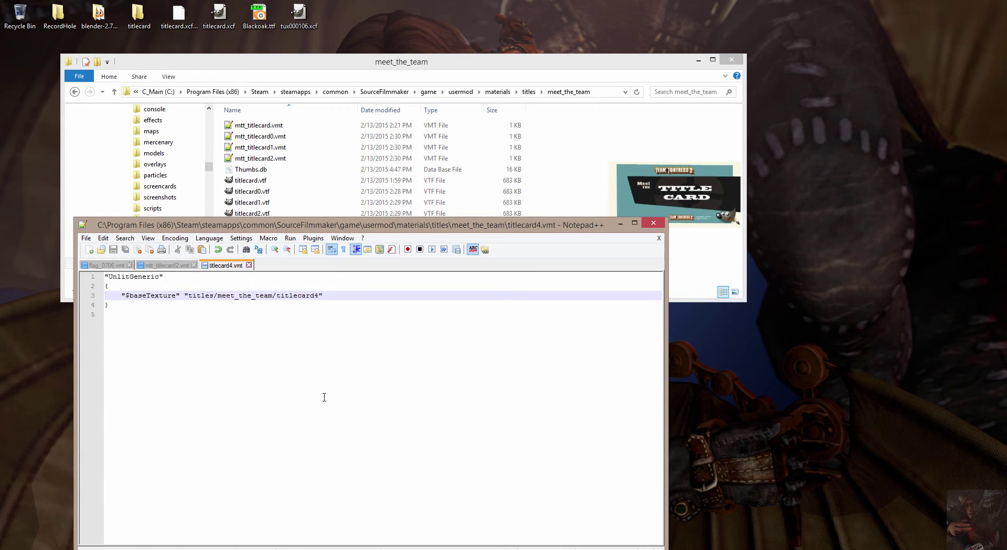
{"action": "left_click", "coordinate": [654, 224]}
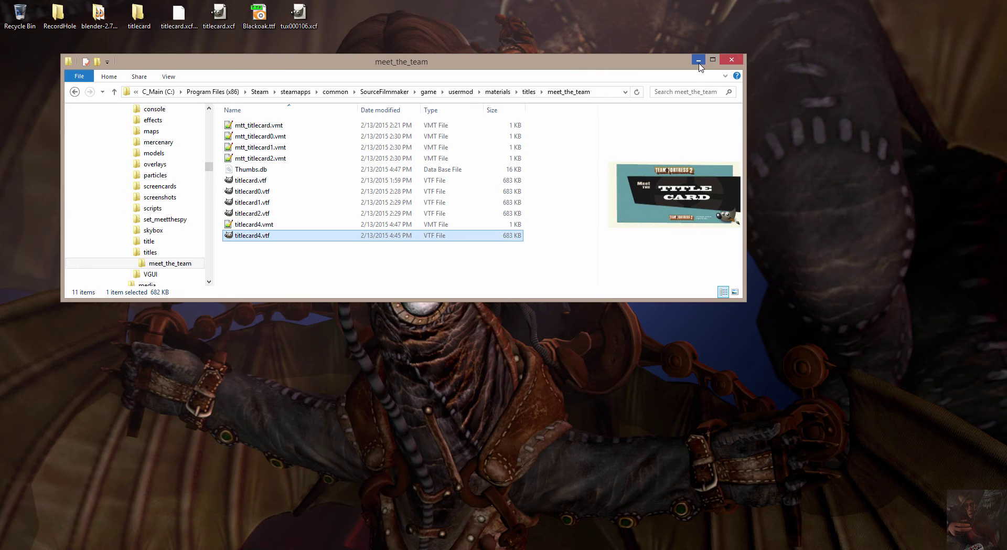
Close the folder window and launch Source Filmmaker from the Steam tray menu
{"action": "left_click", "coordinate": [732, 60]}
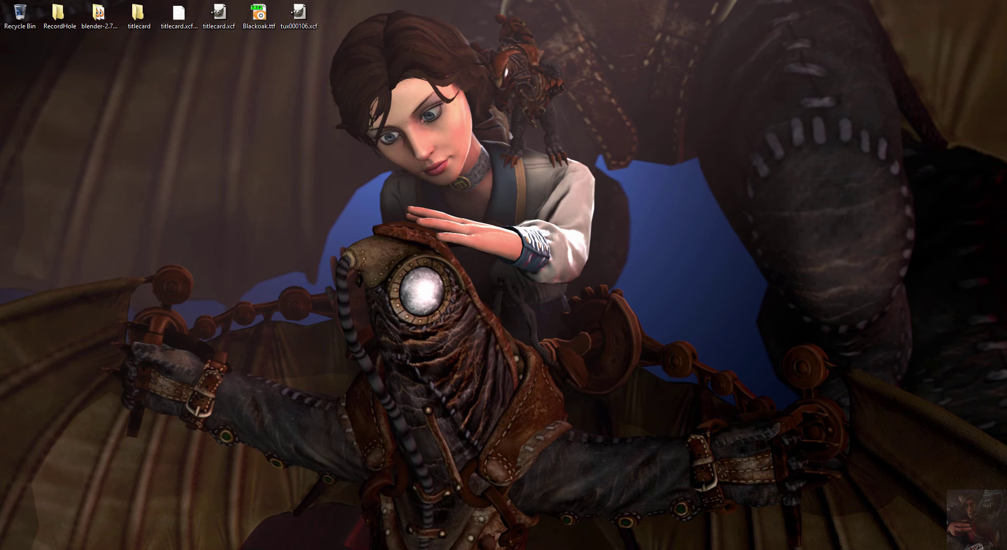
{"action": "left_click", "coordinate": [900, 549]}
{"action": "right_click", "coordinate": [925, 457]}
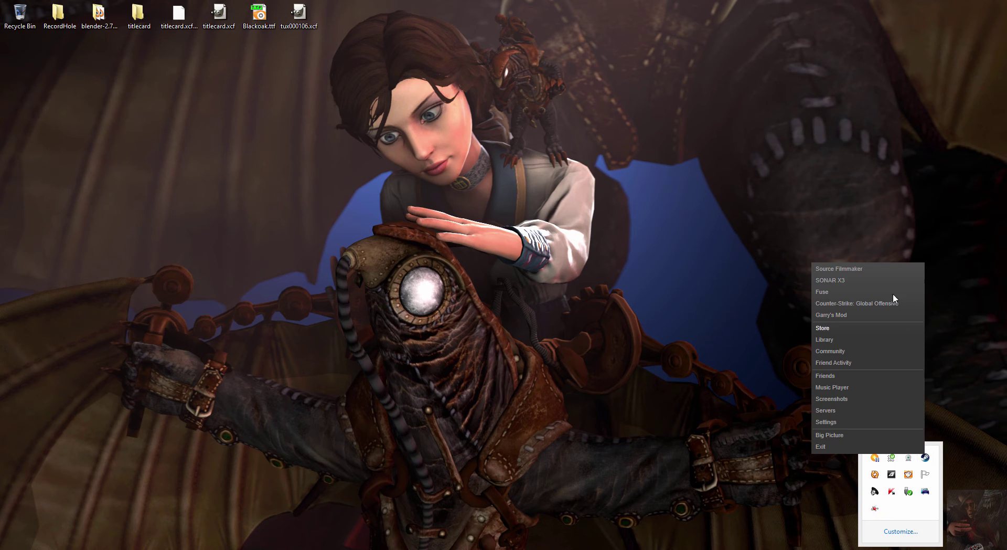
{"action": "left_click", "coordinate": [853, 268]}
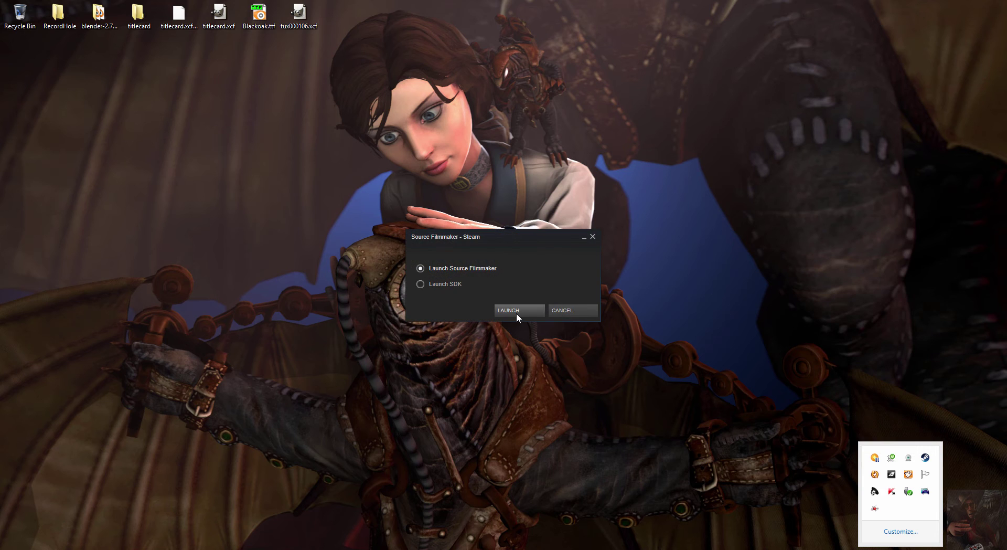
{"action": "left_click", "coordinate": [516, 312]}
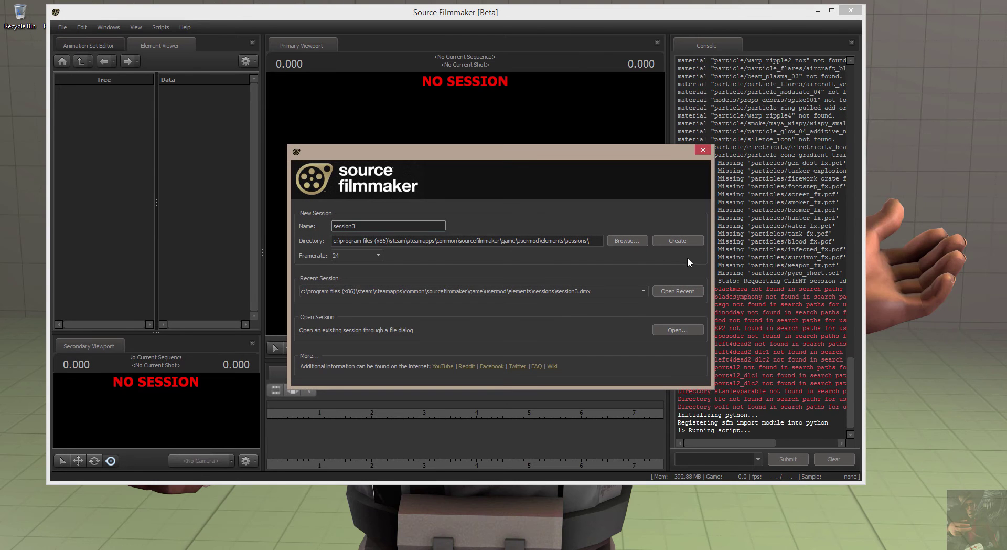
Create session3, accept and overwrite the workshop downloads, and load the black_void map
{"action": "left_click", "coordinate": [683, 241]}
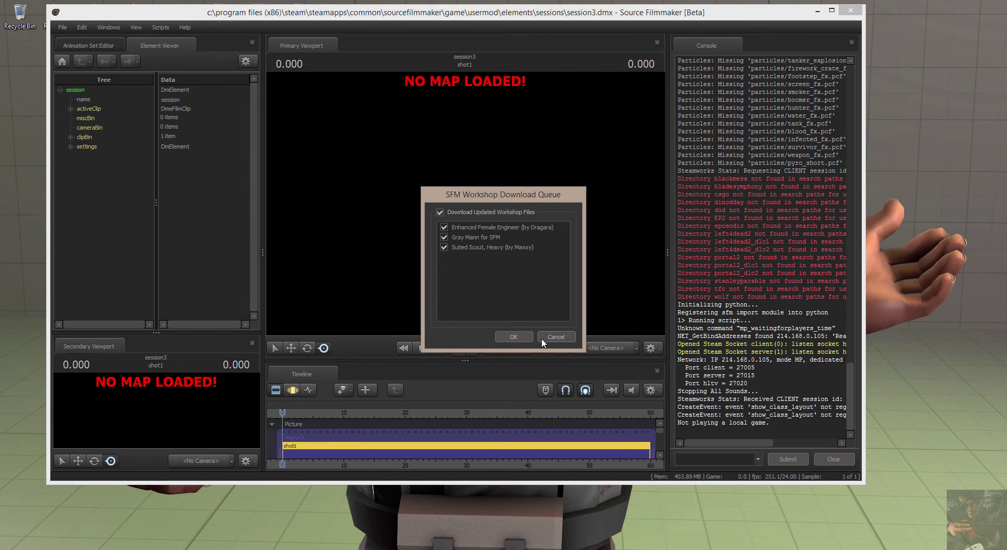
{"action": "left_click", "coordinate": [527, 340]}
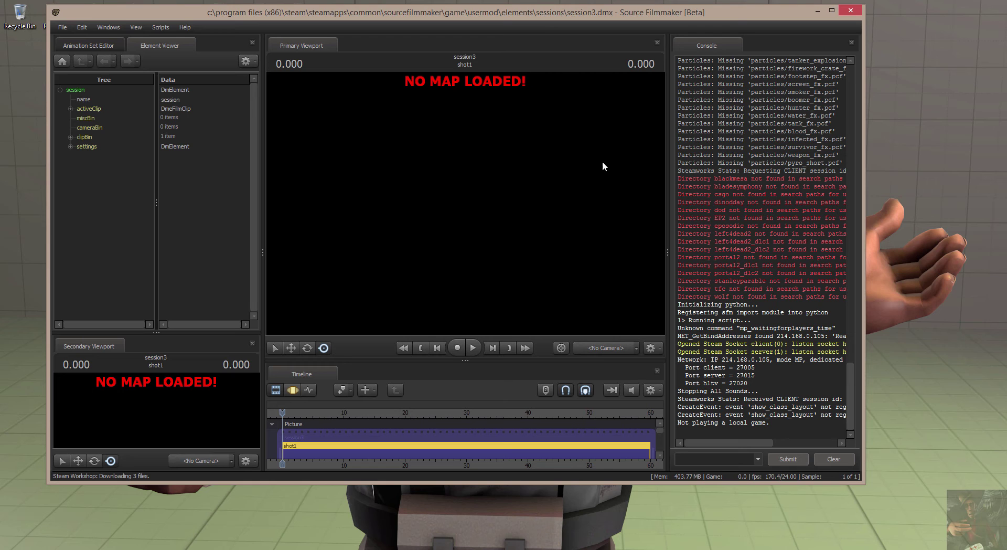
{"action": "right_click", "coordinate": [469, 177]}
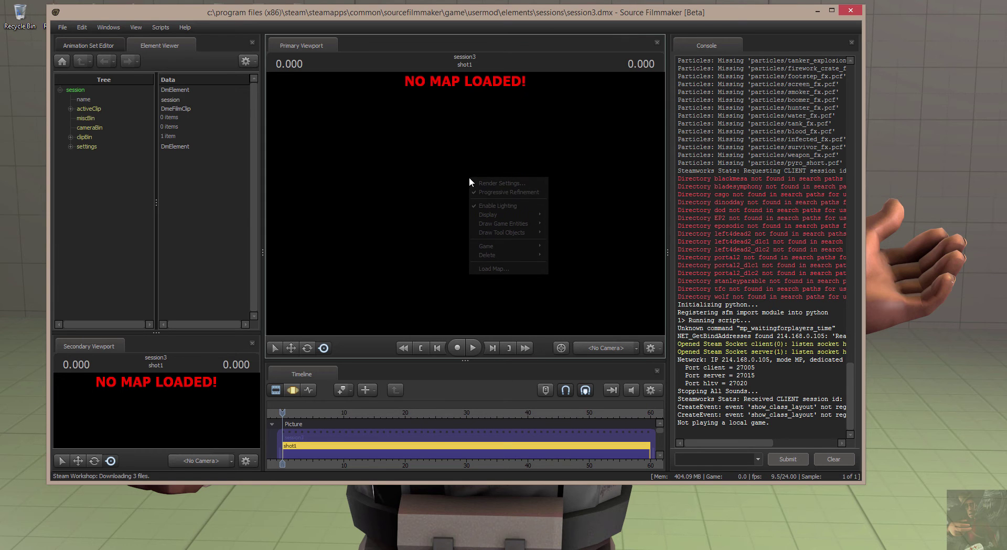
{"action": "left_click", "coordinate": [509, 267]}
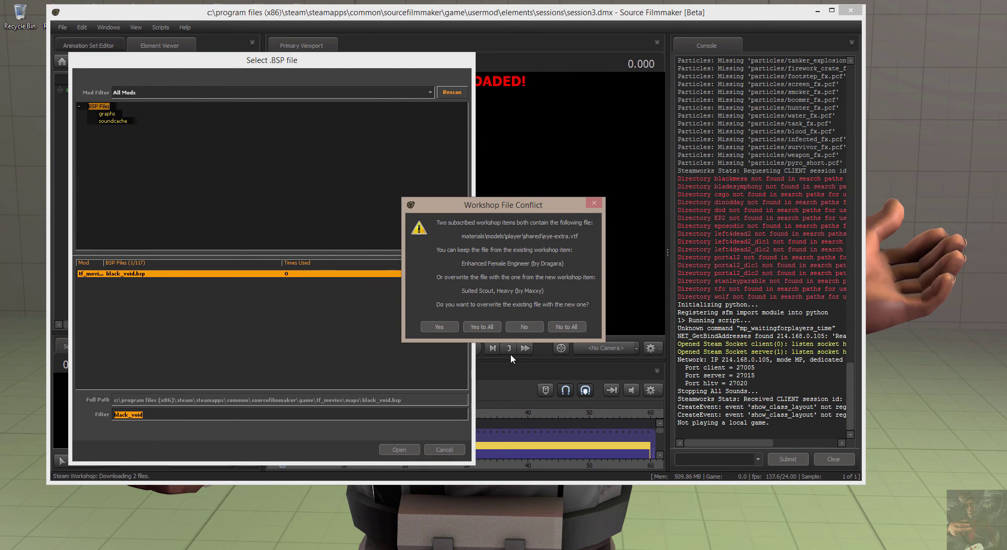
{"action": "left_click", "coordinate": [477, 325]}
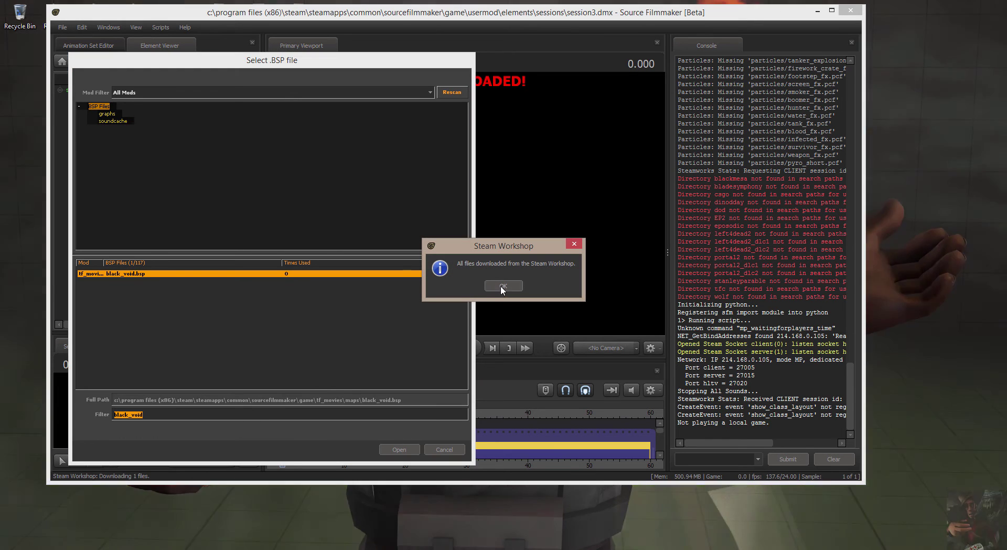
{"action": "left_click", "coordinate": [503, 284]}
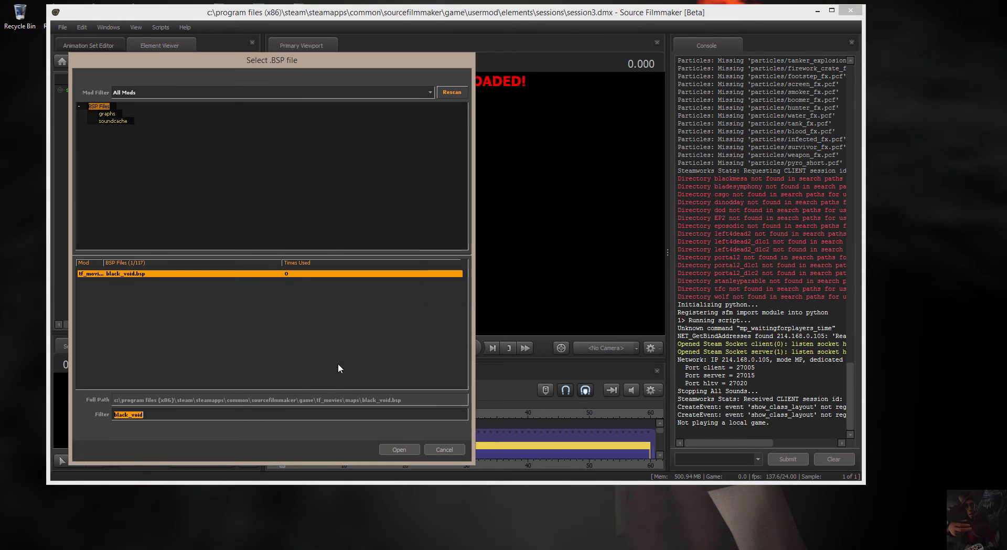
{"action": "left_click", "coordinate": [404, 449]}
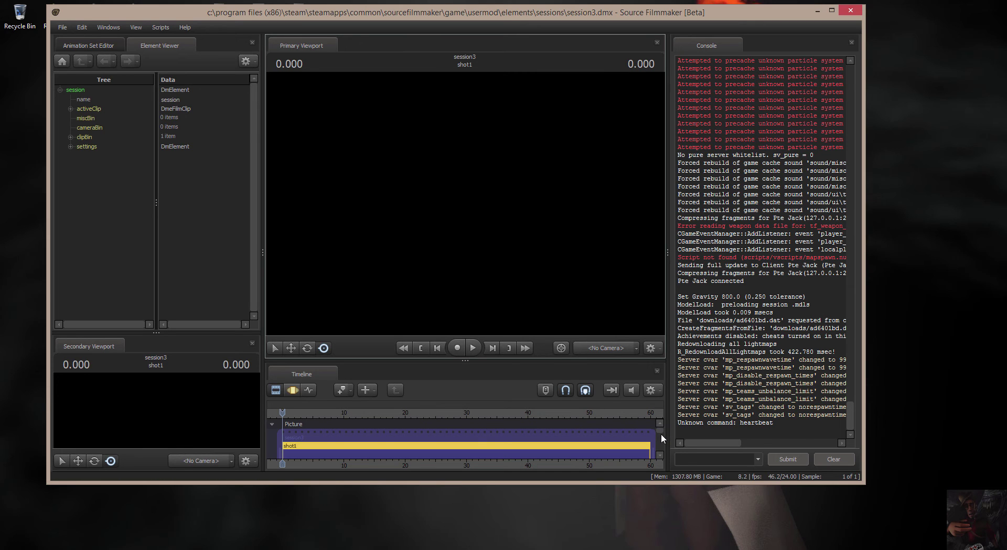
{"action": "left_click_drag", "start_coordinate": [661, 431], "coordinate": [662, 448]}
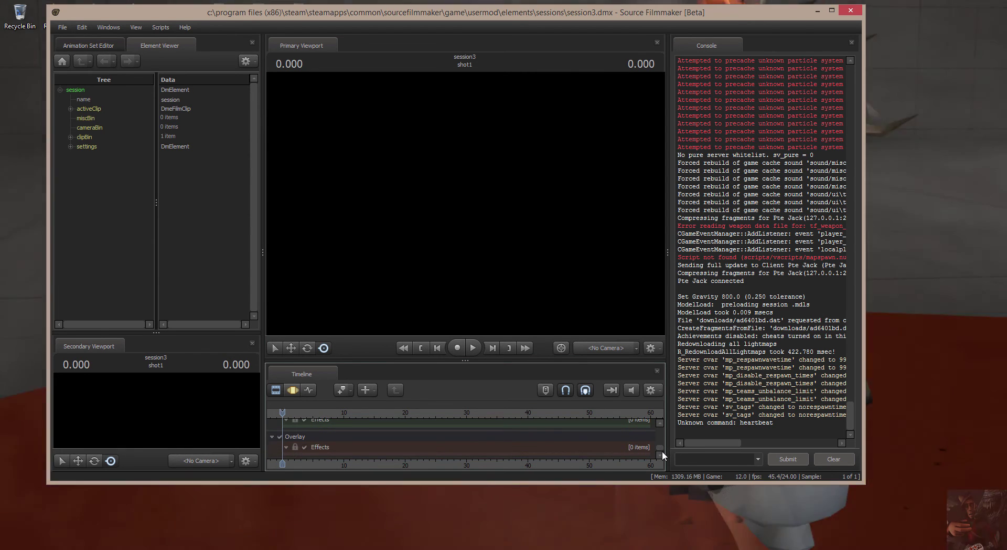
Add a Material Overlay Effect clip along the Overlay track and show it in the Element Viewer
{"action": "right_click", "coordinate": [321, 448]}
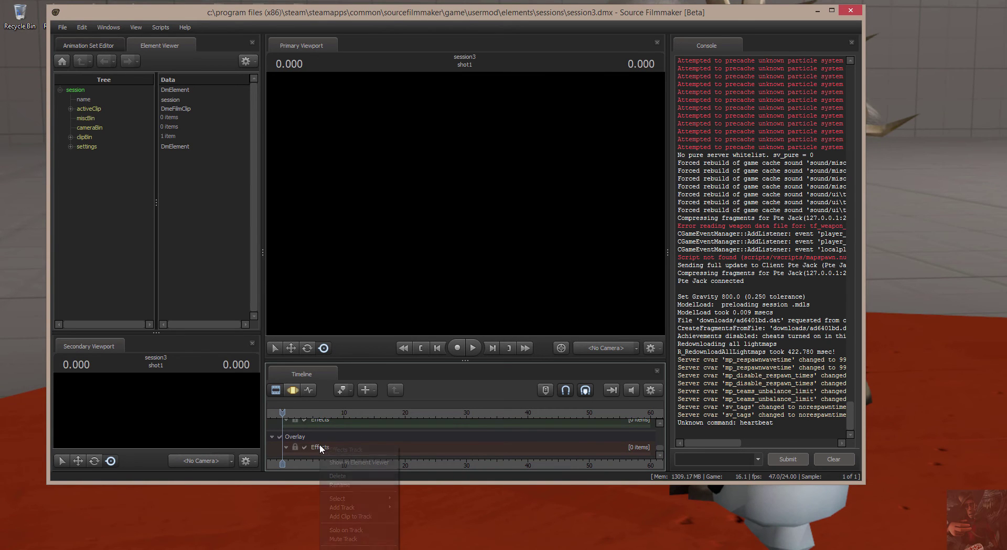
{"action": "left_click", "coordinate": [360, 518]}
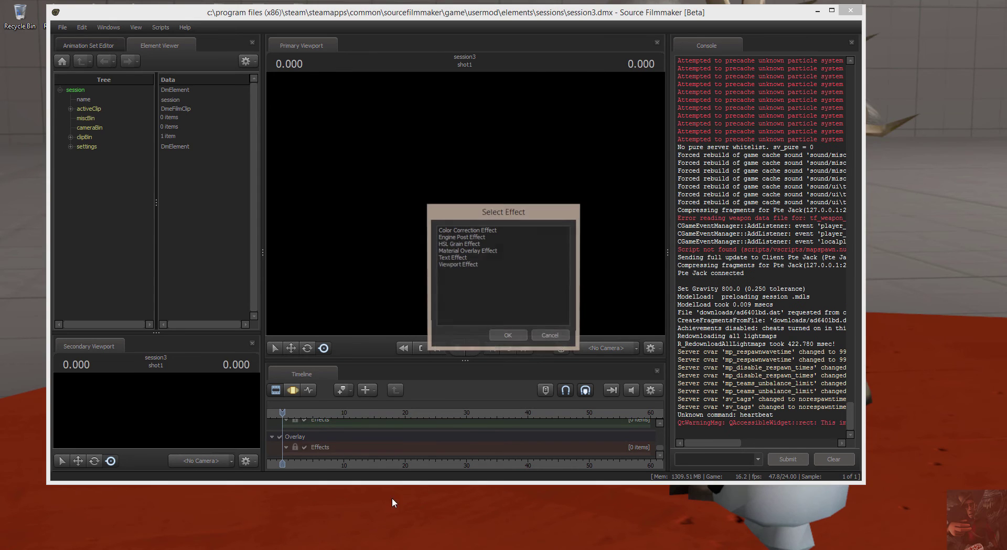
{"action": "double_click", "coordinate": [458, 251]}
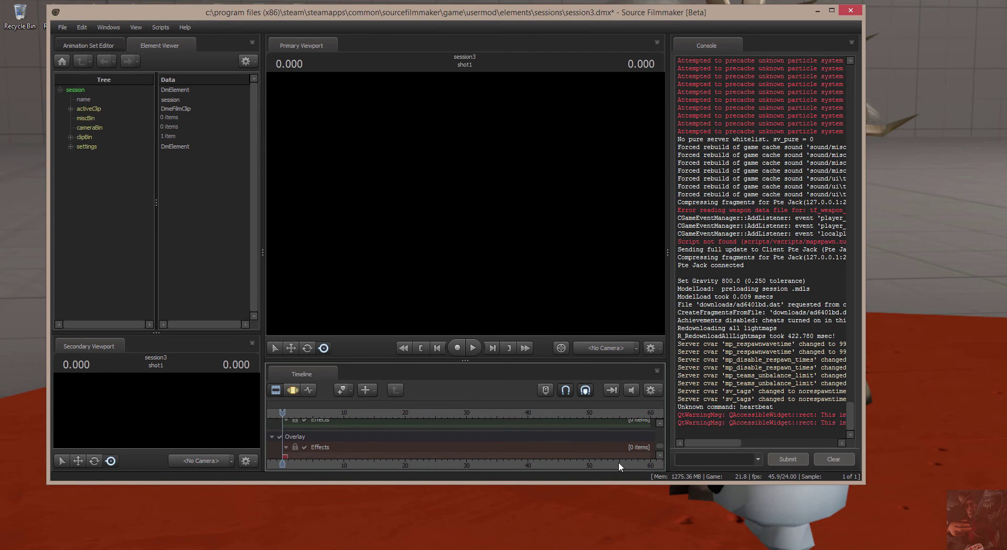
{"action": "scroll", "coordinate": [660, 450], "scroll_direction": "down", "scroll_amount": 1}
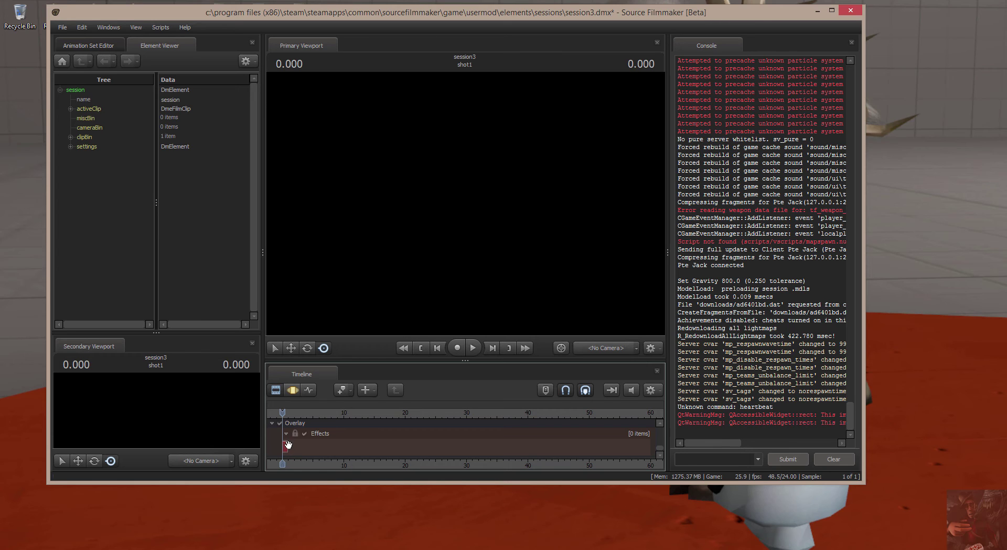
{"action": "left_click_drag", "start_coordinate": [287, 445], "coordinate": [388, 449]}
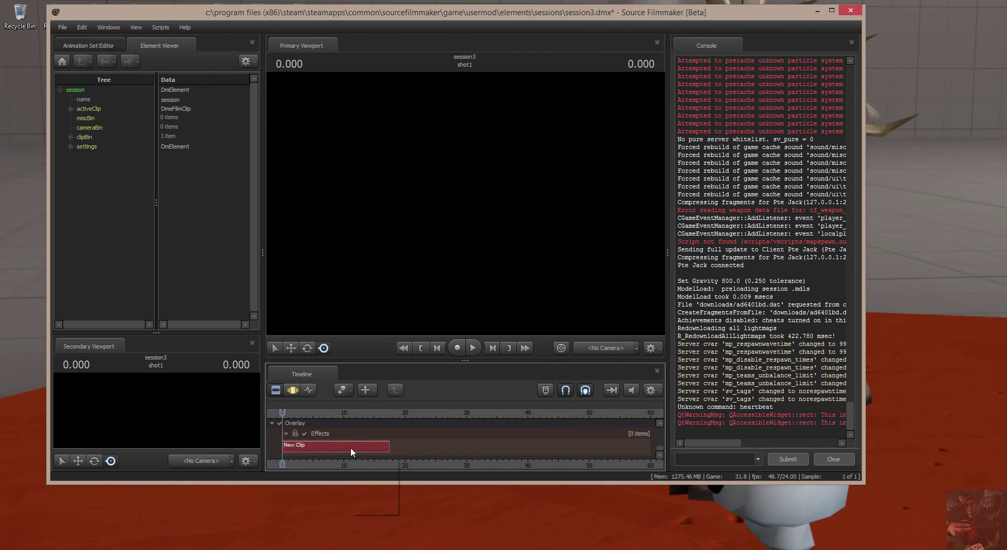
{"action": "left_click", "coordinate": [350, 447]}
{"action": "right_click", "coordinate": [350, 447]}
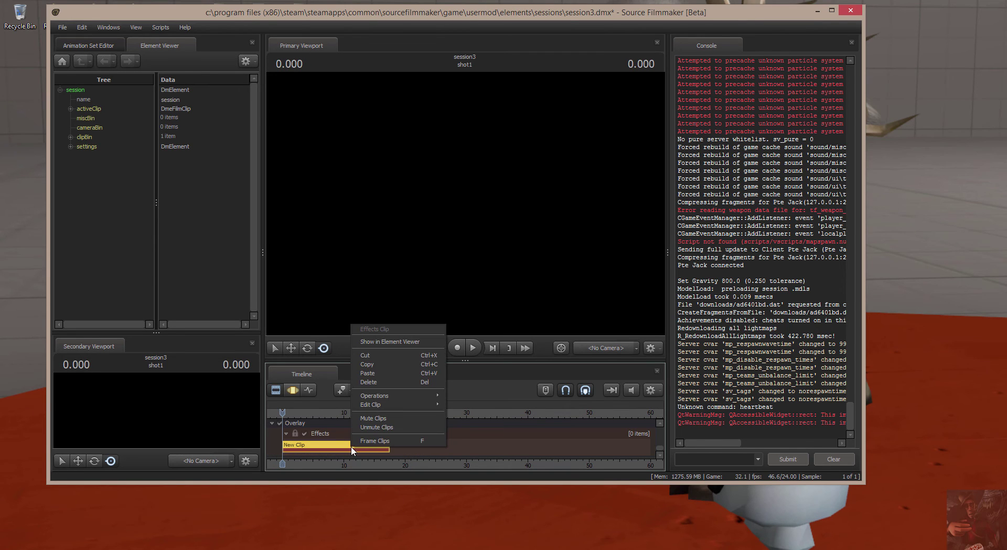
{"action": "left_click", "coordinate": [388, 343]}
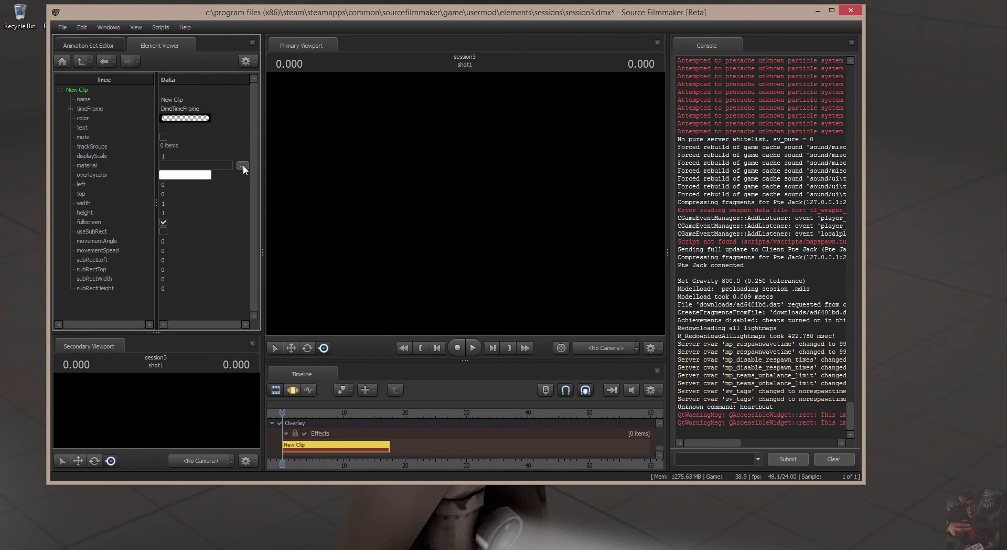
Filter the material browser to usermod and apply titlecard4.vmt as the New Clip's overlay material
{"action": "left_click", "coordinate": [244, 164]}
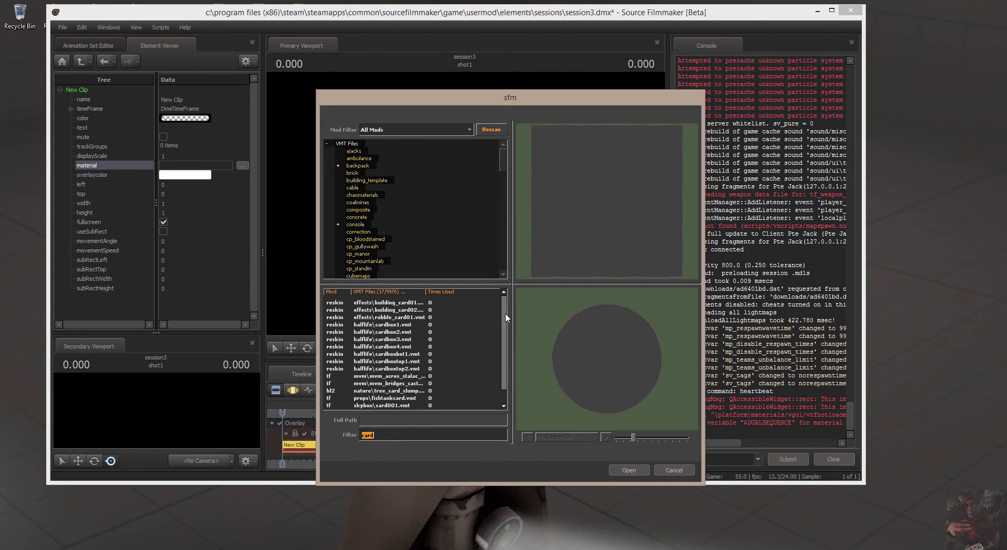
{"action": "left_click_drag", "start_coordinate": [505, 340], "coordinate": [504, 374]}
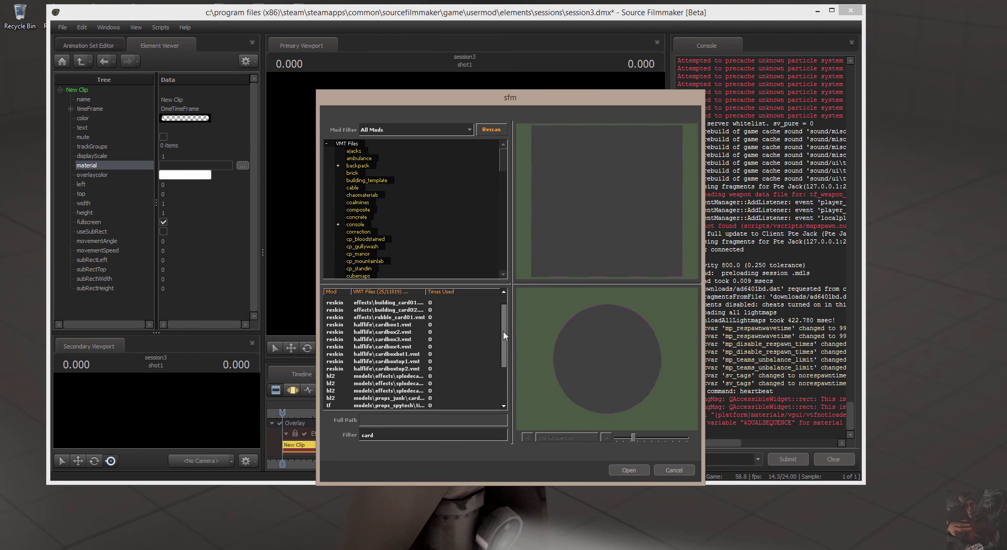
{"action": "left_click_drag", "start_coordinate": [504, 309], "coordinate": [505, 404]}
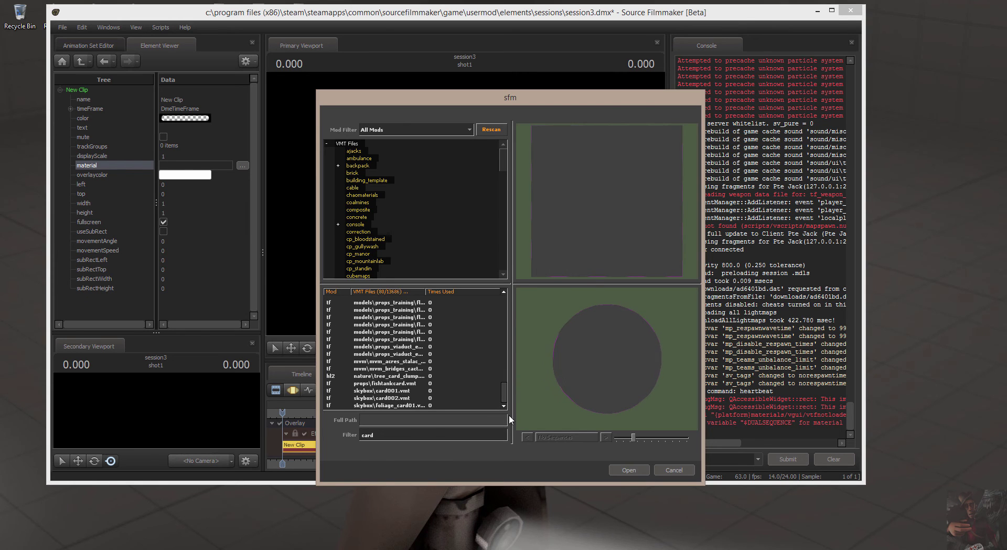
{"action": "left_click_drag", "start_coordinate": [504, 392], "coordinate": [496, 294]}
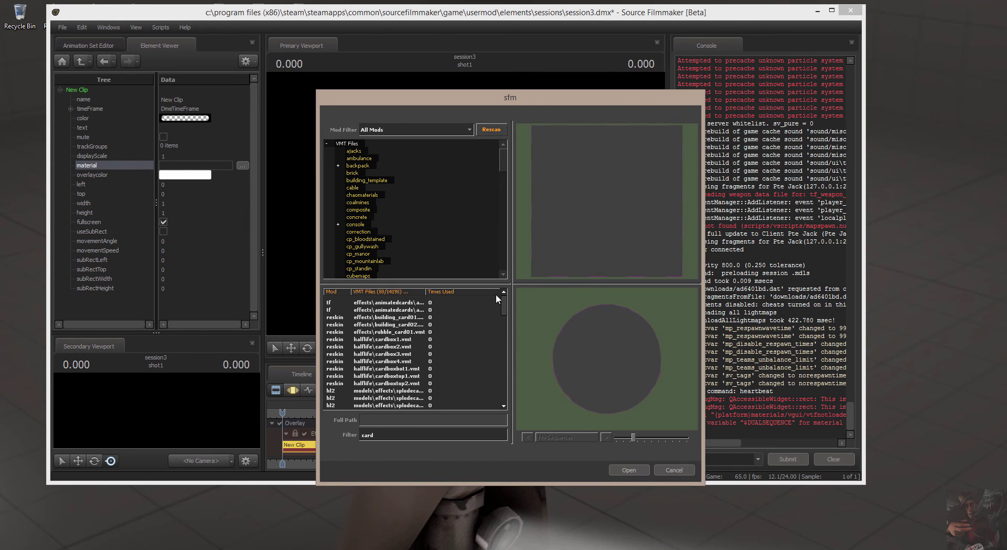
{"action": "left_click", "coordinate": [470, 131]}
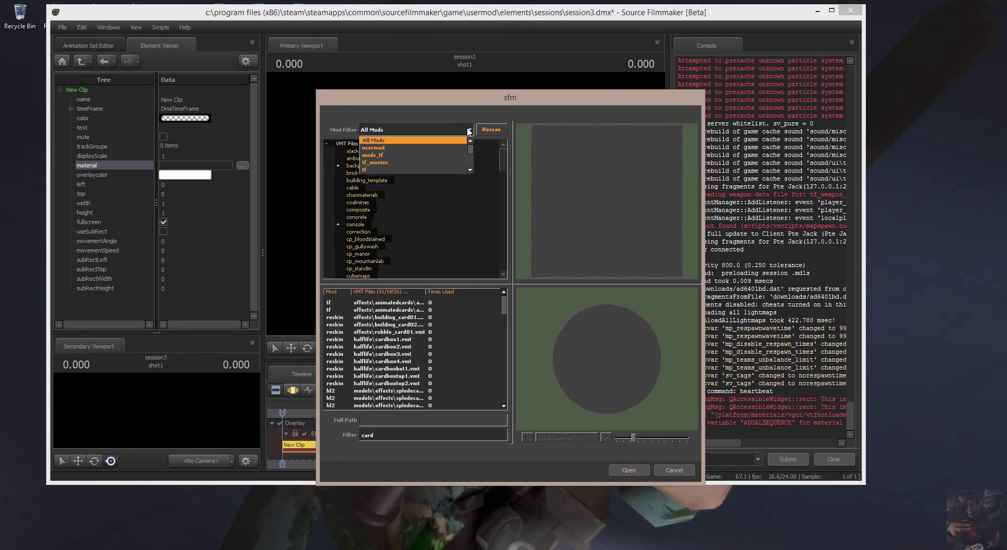
{"action": "left_click", "coordinate": [429, 148]}
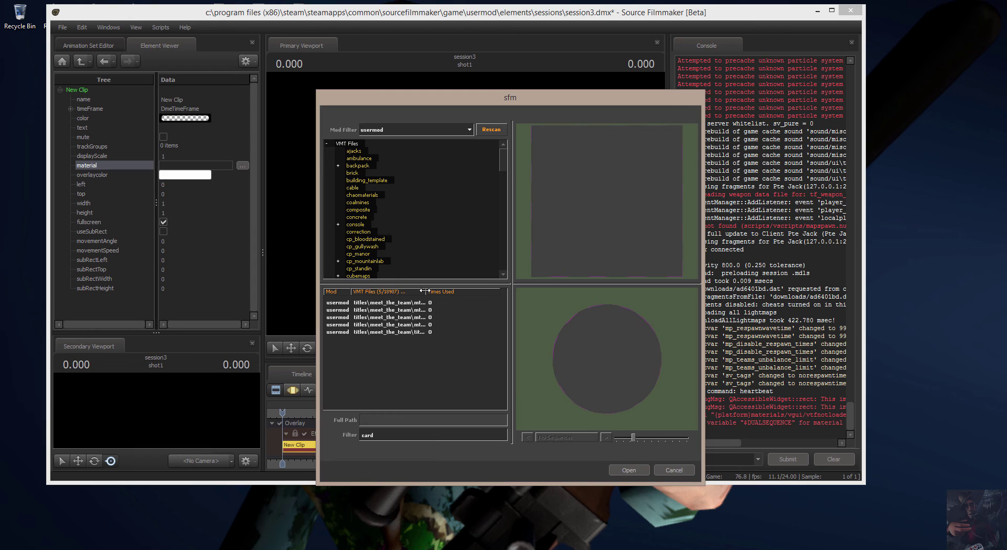
{"action": "left_click_drag", "start_coordinate": [424, 291], "coordinate": [475, 296]}
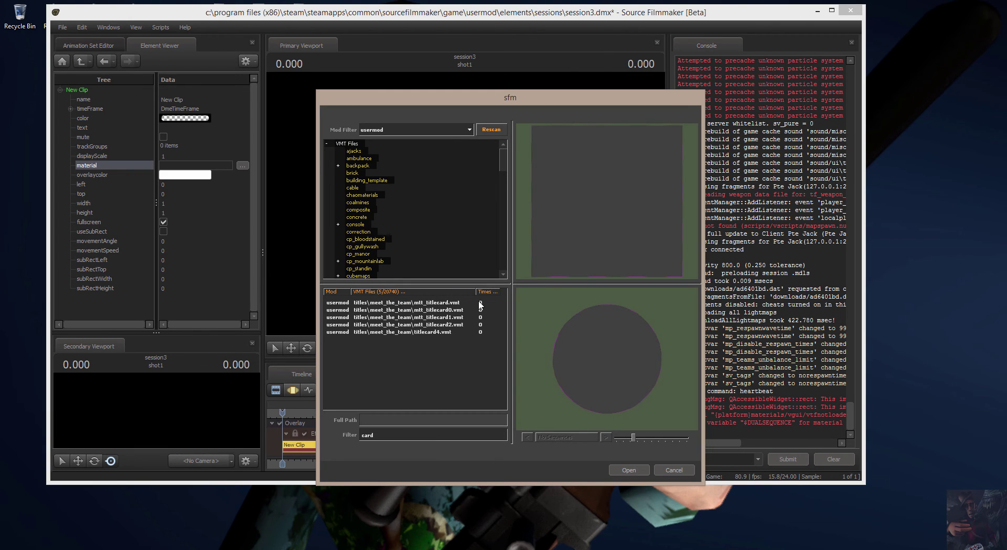
{"action": "double_click", "coordinate": [427, 331]}
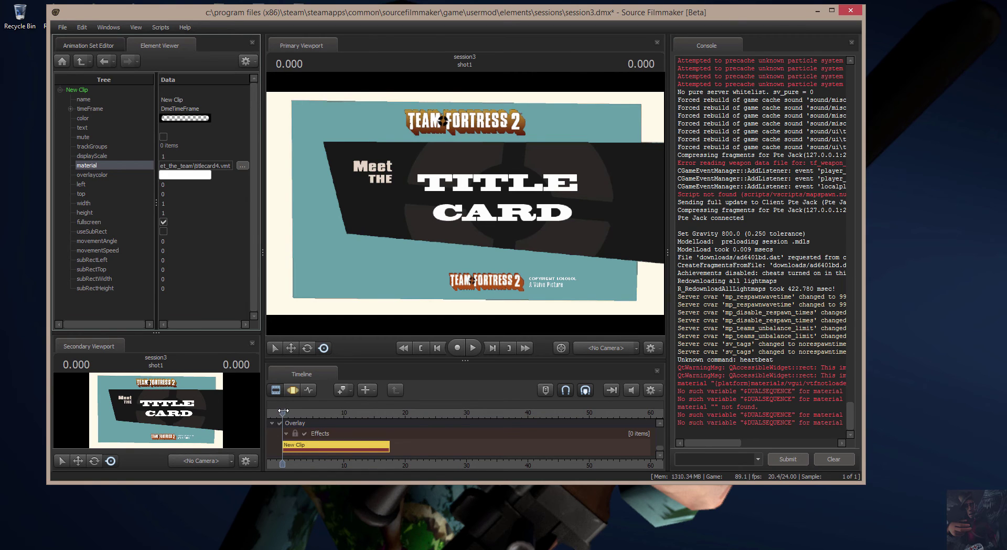
{"action": "left_click_drag", "start_coordinate": [282, 411], "coordinate": [312, 412]}
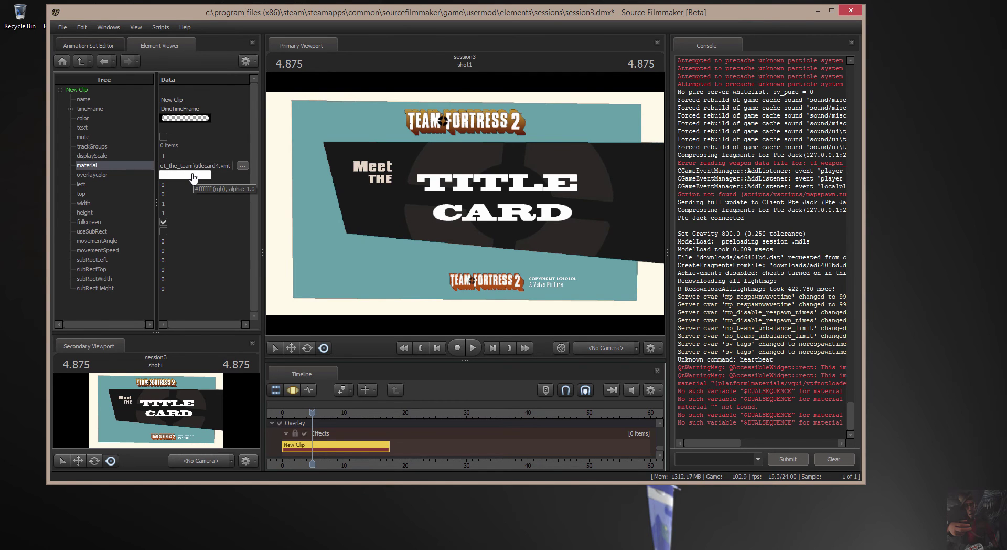
{"action": "left_click", "coordinate": [194, 175]}
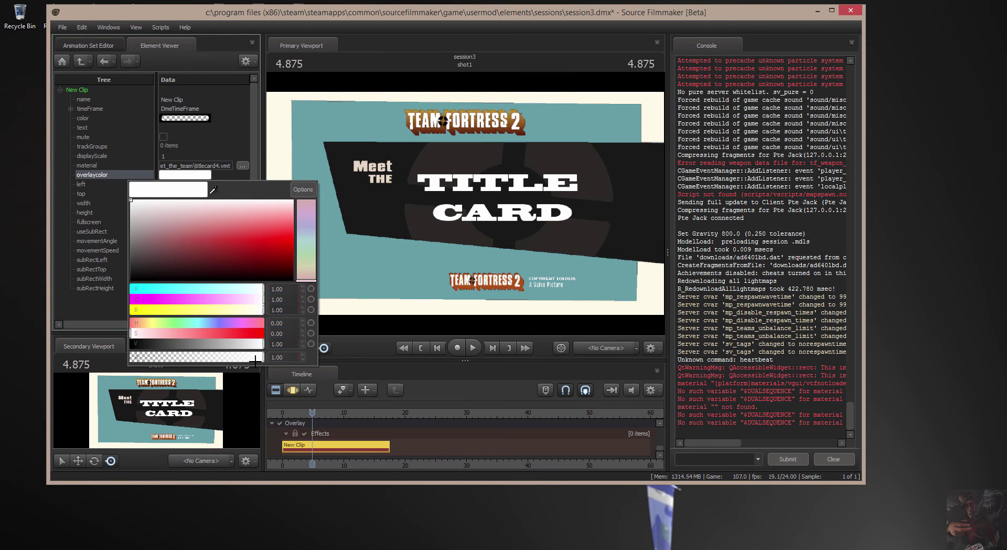
{"action": "left_click_drag", "start_coordinate": [263, 357], "coordinate": [285, 357]}
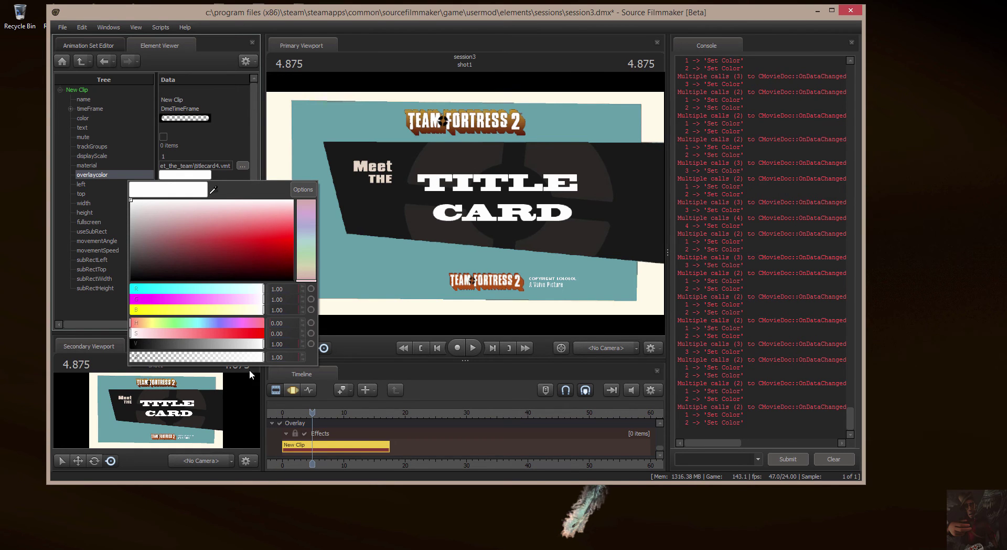
{"action": "mouse_move", "coordinate": [260, 357]}
{"action": "left_mouse_down"}
{"action": "mouse_move", "coordinate": [146, 351]}
{"action": "mouse_move", "coordinate": [262, 357]}
{"action": "left_mouse_up"}
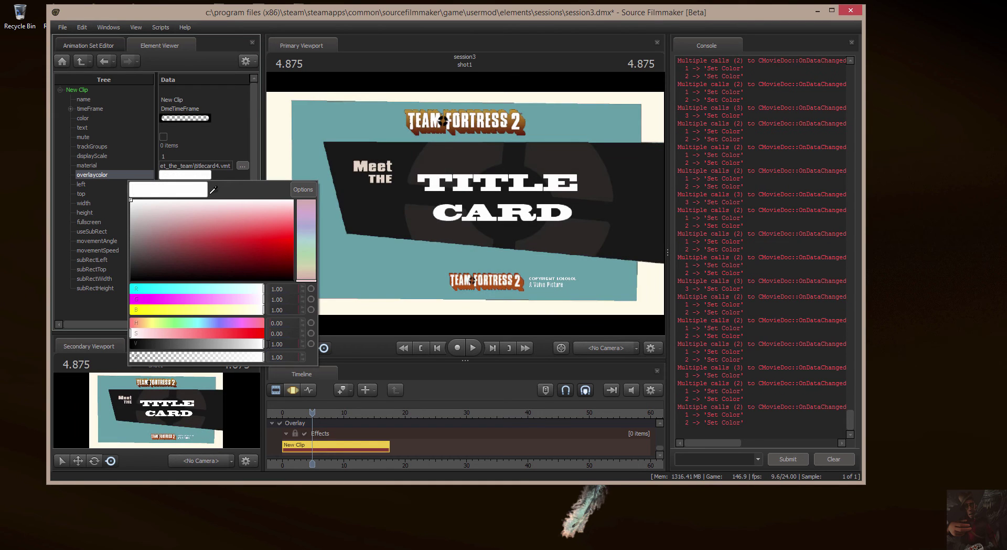
{"action": "mouse_move", "coordinate": [159, 334]}
{"action": "left_mouse_down"}
{"action": "mouse_move", "coordinate": [283, 336]}
{"action": "mouse_move", "coordinate": [151, 326]}
{"action": "mouse_move", "coordinate": [199, 323]}
{"action": "mouse_move", "coordinate": [158, 323]}
{"action": "left_mouse_up"}
{"action": "left_click_drag", "start_coordinate": [292, 324], "coordinate": [305, 319]}
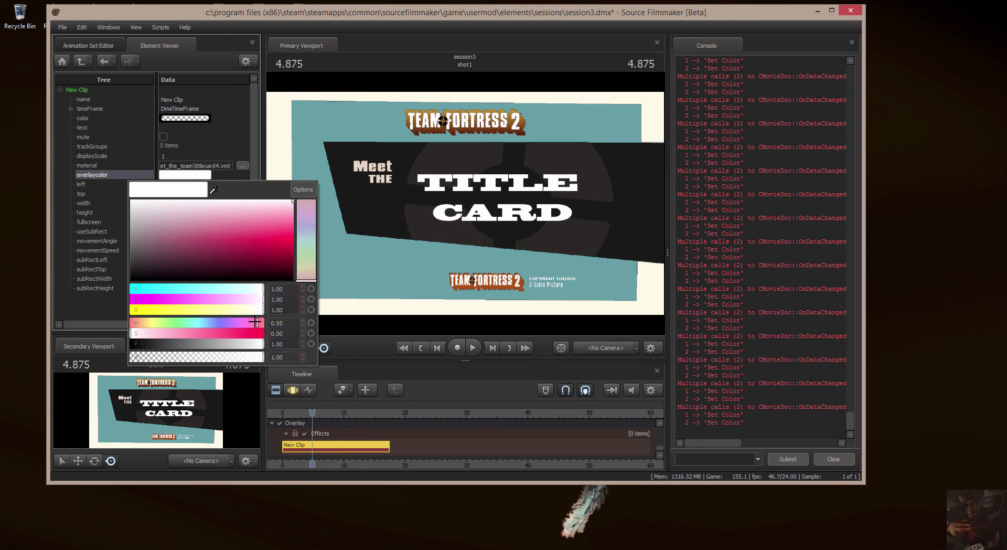
{"action": "left_click_drag", "start_coordinate": [257, 322], "coordinate": [263, 322]}
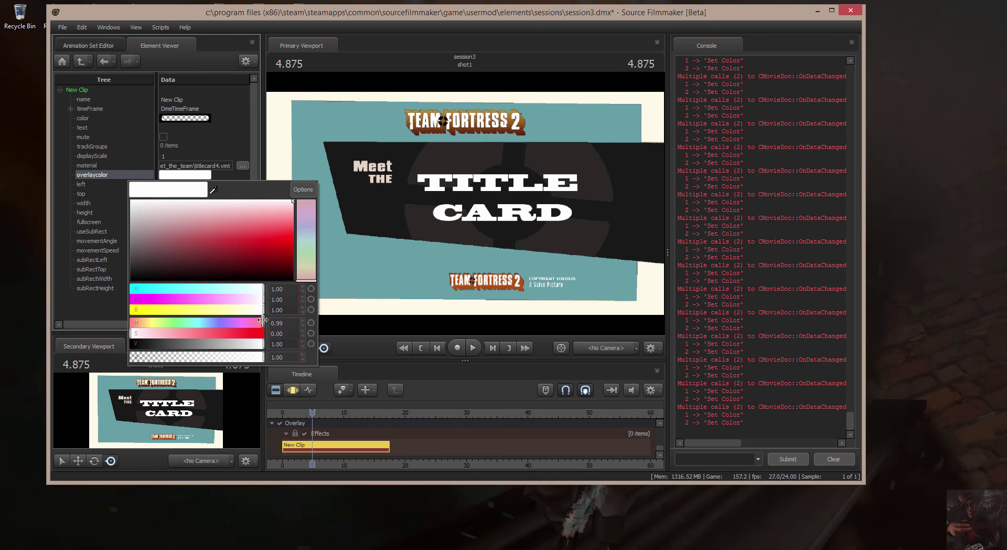
{"action": "mouse_move", "coordinate": [132, 331]}
{"action": "left_mouse_down"}
{"action": "mouse_move", "coordinate": [173, 332]}
{"action": "mouse_move", "coordinate": [114, 328]}
{"action": "left_mouse_up"}
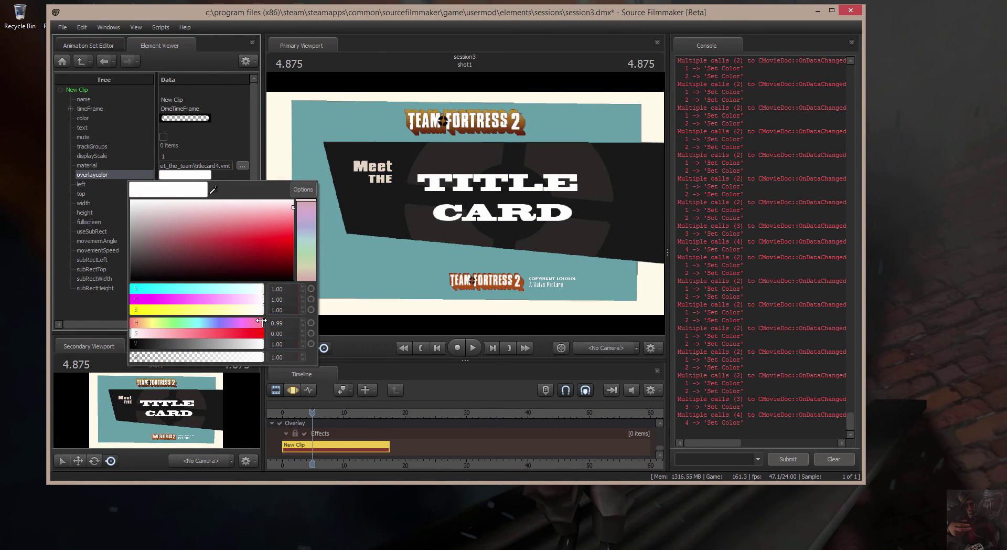
{"action": "left_click_drag", "start_coordinate": [261, 321], "coordinate": [304, 310]}
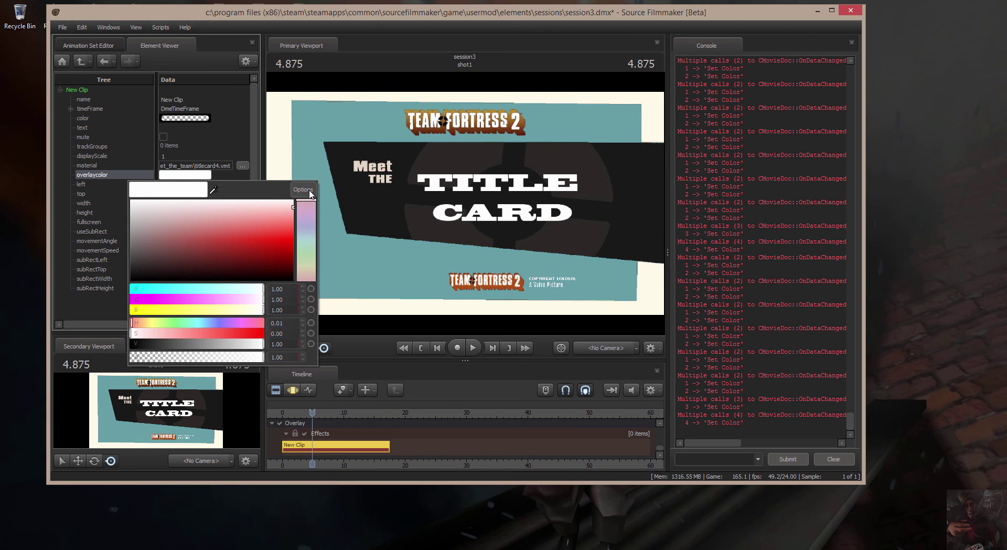
{"action": "left_click", "coordinate": [234, 25]}
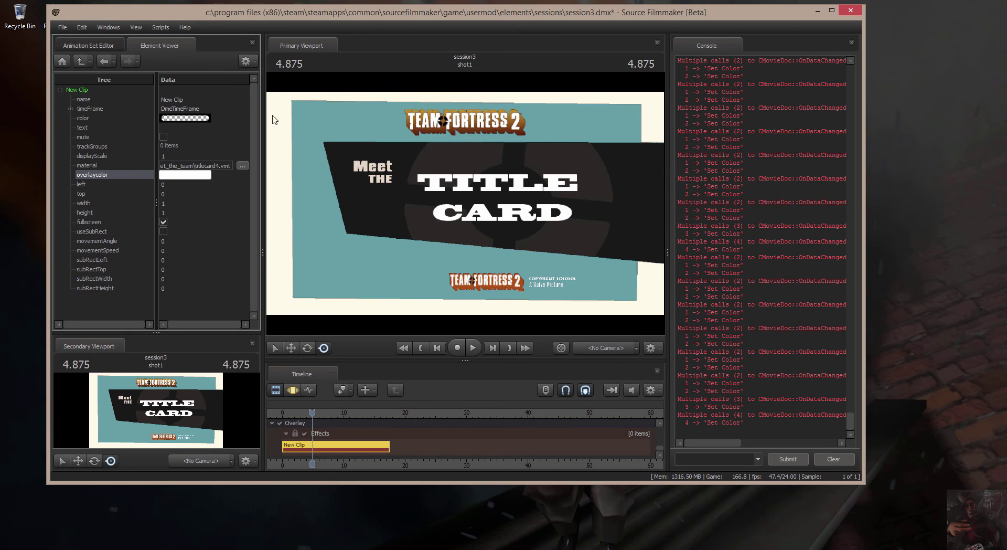
Delete the New Clip overlay and bring shot1 into view with the playhead at about 15 seconds
{"action": "right_click", "coordinate": [339, 449]}
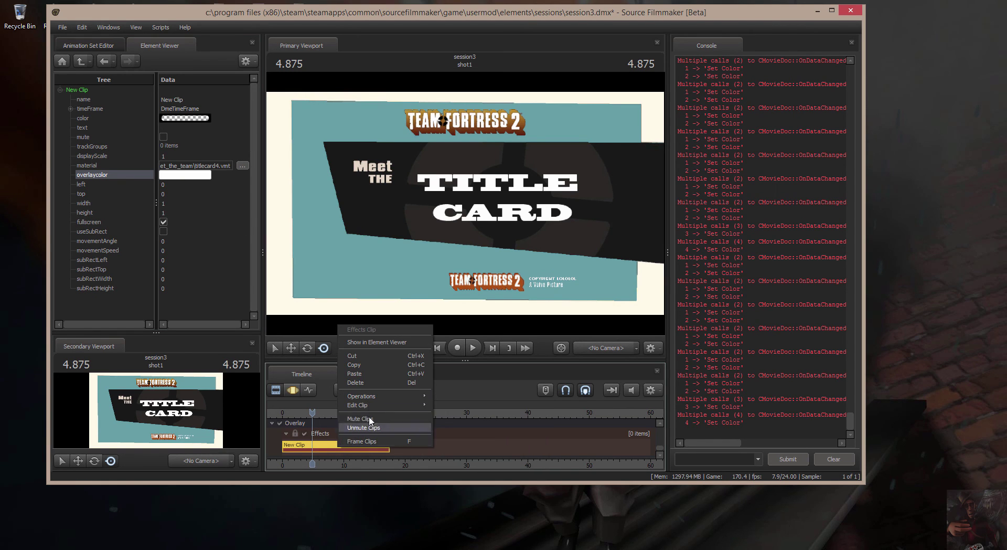
{"action": "left_click", "coordinate": [367, 383]}
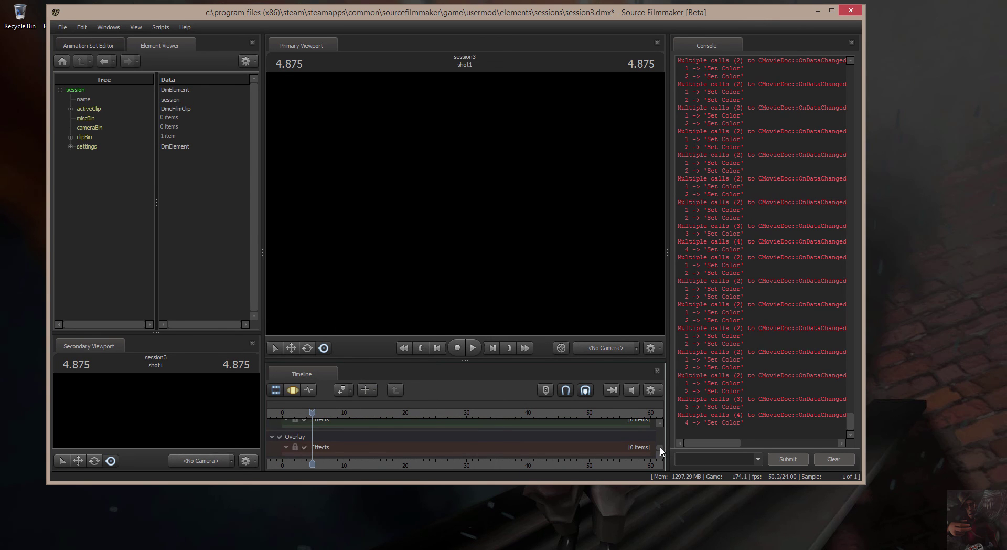
{"action": "left_click_drag", "start_coordinate": [662, 446], "coordinate": [657, 423]}
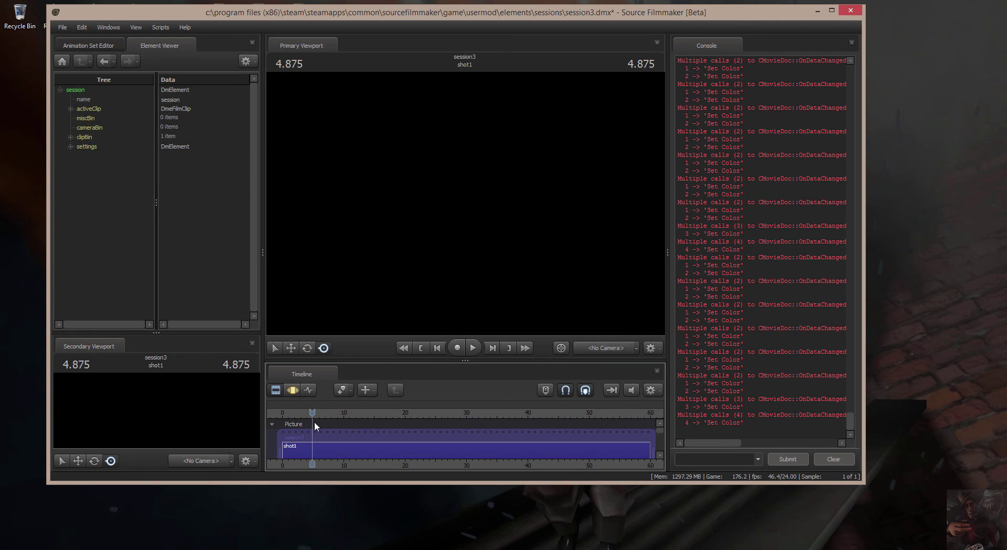
{"action": "left_click_drag", "start_coordinate": [311, 411], "coordinate": [374, 407]}
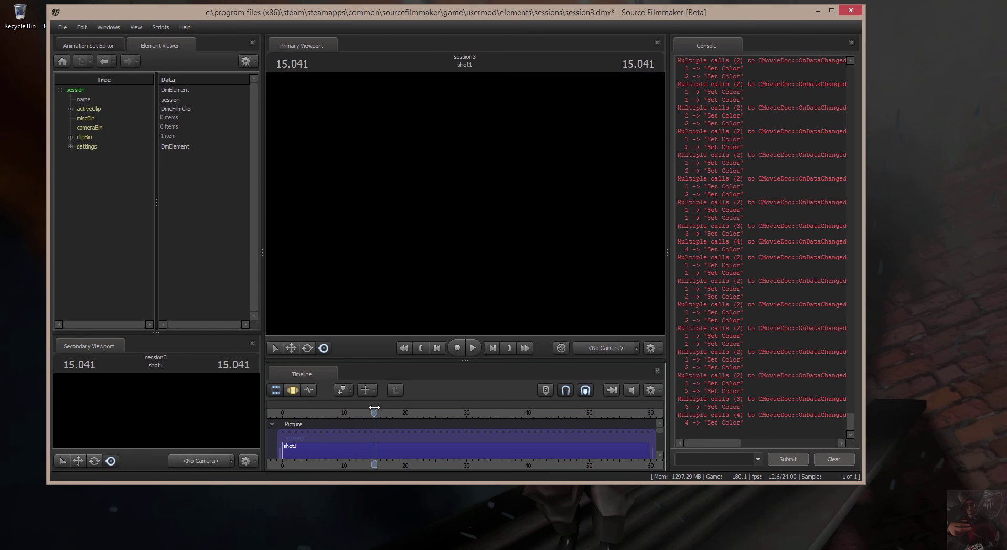
Split shot1 at about 15 seconds with Ctrl+R, then reselect shot1 at about 2 seconds
{"action": "left_click", "coordinate": [382, 451]}
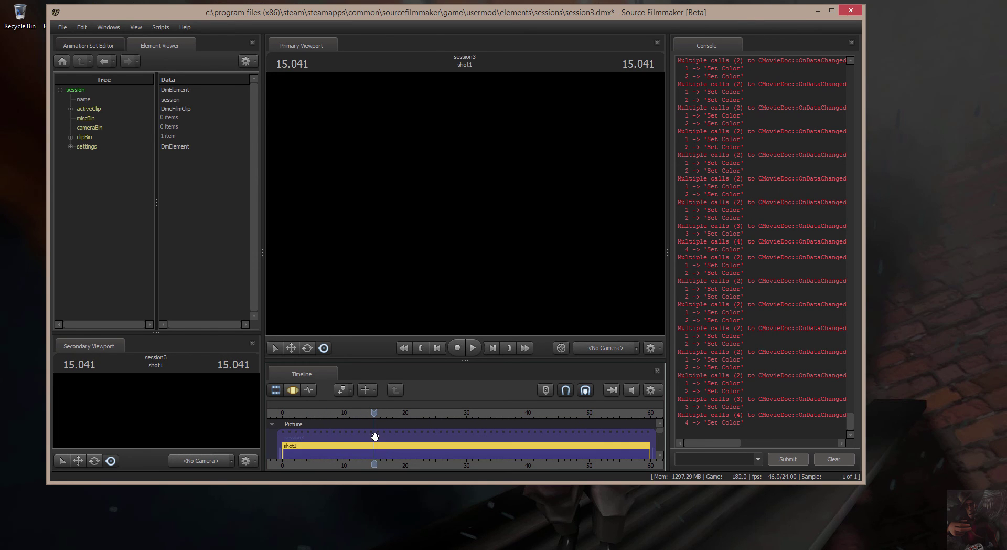
{"action": "key", "text": "ctrl+r"}
{"action": "left_click_drag", "start_coordinate": [375, 410], "coordinate": [301, 414]}
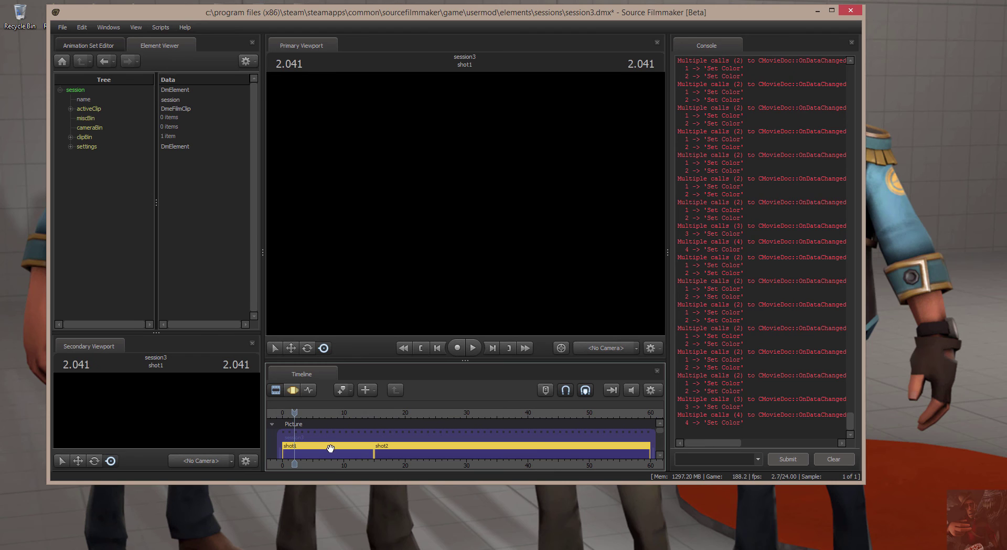
{"action": "left_click", "coordinate": [329, 447]}
Set titlecard4.vmt as shot1's clip overlay through Edit Clip > Set Clip Overlay
{"action": "right_click", "coordinate": [329, 447]}
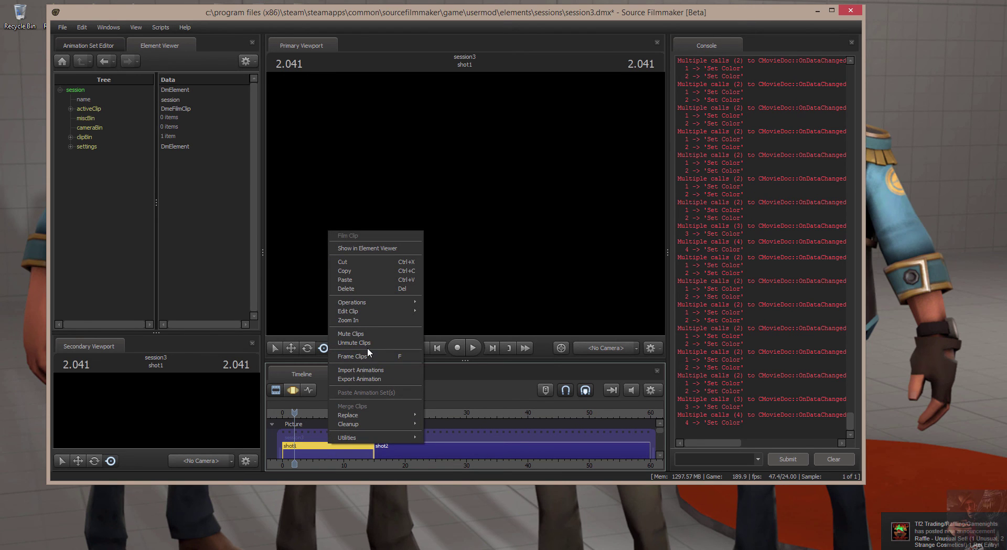
{"action": "mouse_move", "coordinate": [365, 314]}
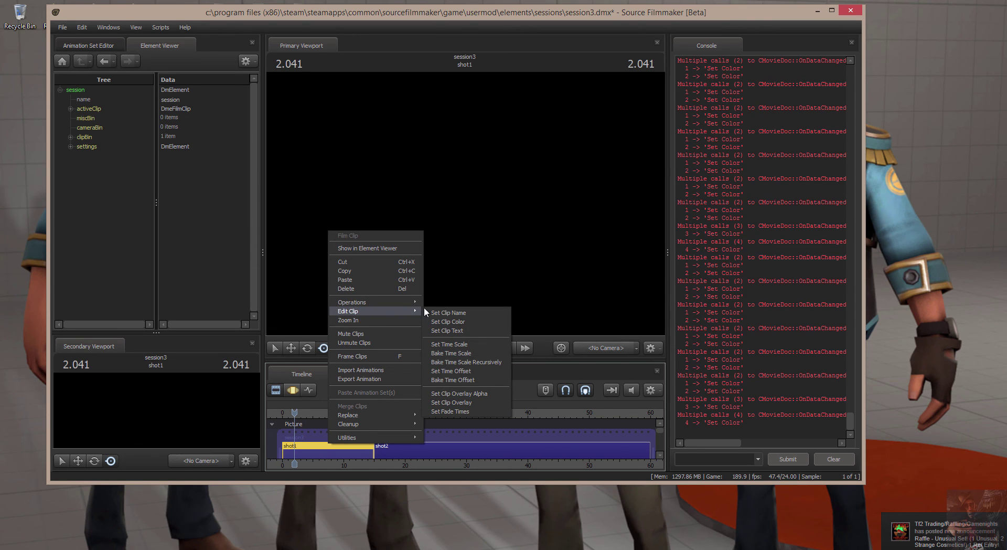
{"action": "left_click", "coordinate": [473, 402]}
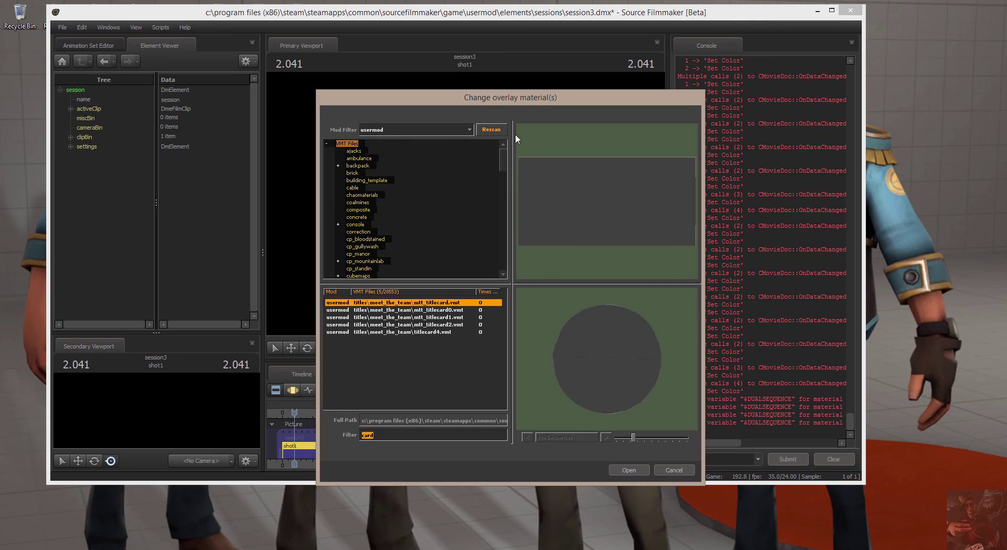
{"action": "left_click", "coordinate": [421, 332]}
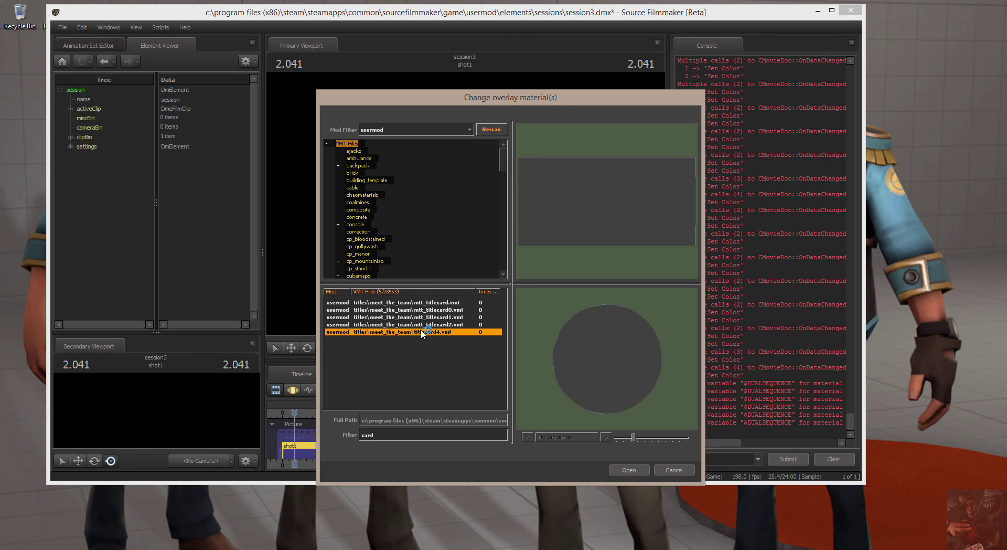
{"action": "left_click", "coordinate": [637, 468]}
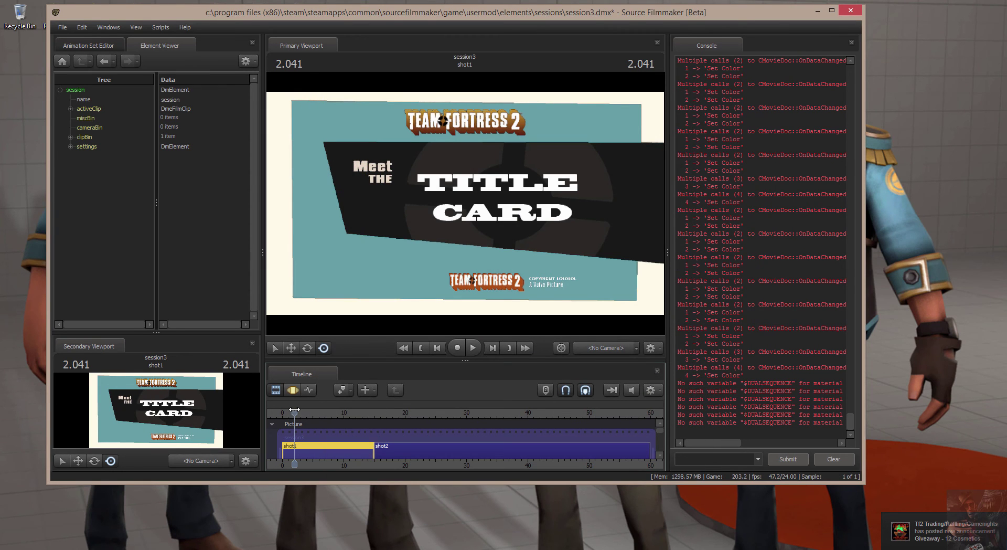
Trim shot1 to about 6.4 seconds, then extend it to about 19 seconds and preview at 12.9 s
{"action": "left_click_drag", "start_coordinate": [293, 415], "coordinate": [338, 415]}
{"action": "left_click_drag", "start_coordinate": [374, 447], "coordinate": [325, 446]}
{"action": "mouse_move", "coordinate": [311, 413]}
{"action": "left_mouse_down"}
{"action": "mouse_move", "coordinate": [326, 413]}
{"action": "mouse_move", "coordinate": [294, 401]}
{"action": "mouse_move", "coordinate": [321, 409]}
{"action": "mouse_move", "coordinate": [312, 410]}
{"action": "left_mouse_up"}
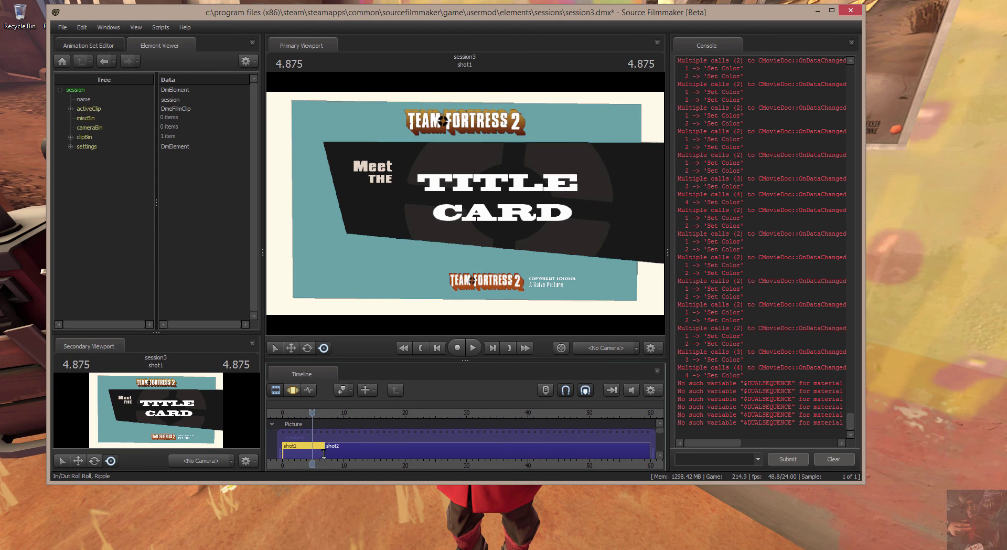
{"action": "left_click_drag", "start_coordinate": [324, 453], "coordinate": [398, 448]}
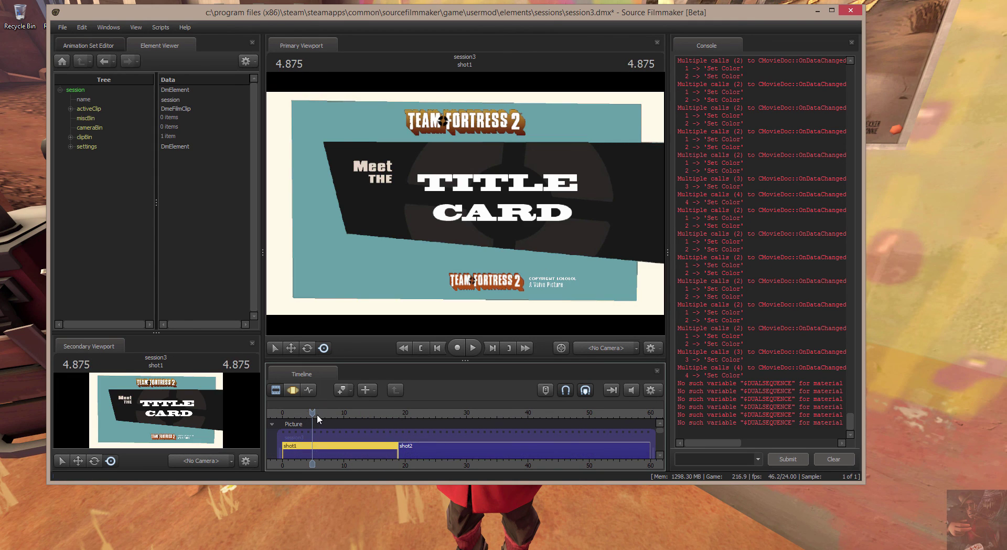
{"action": "left_click_drag", "start_coordinate": [318, 414], "coordinate": [356, 413]}
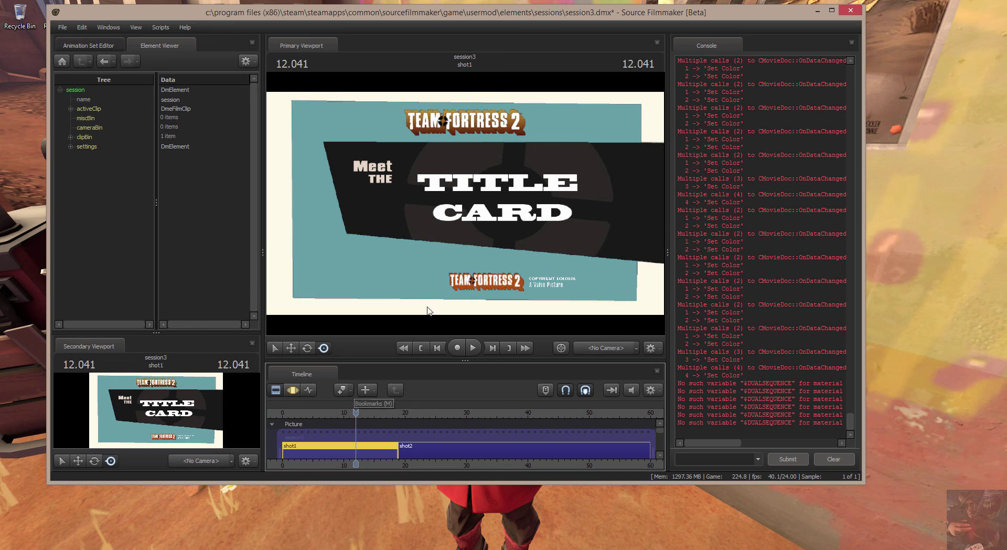
Set shot1's overlay alpha to .5 twice through Edit Clip > Set Clip Overlay Alpha
{"action": "right_click", "coordinate": [331, 446]}
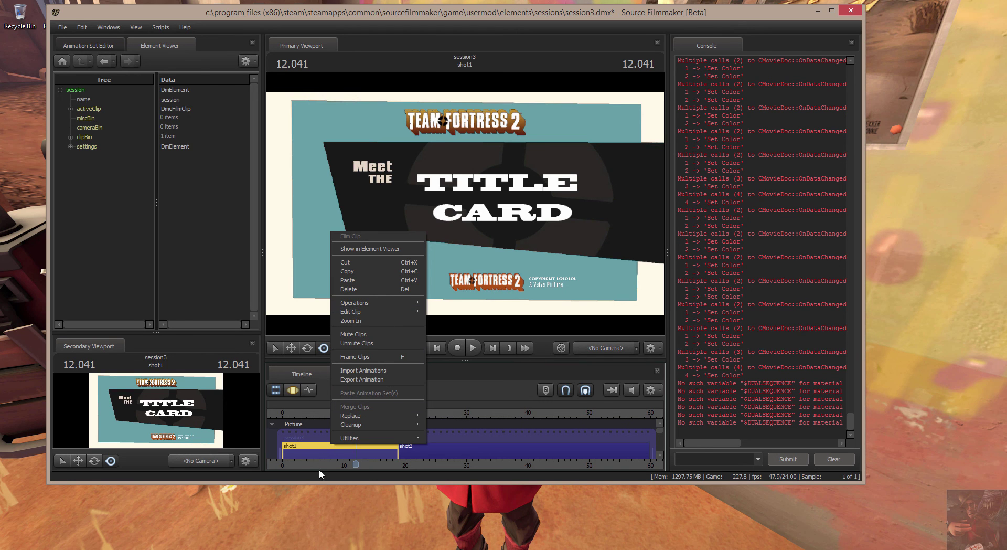
{"action": "mouse_move", "coordinate": [419, 311]}
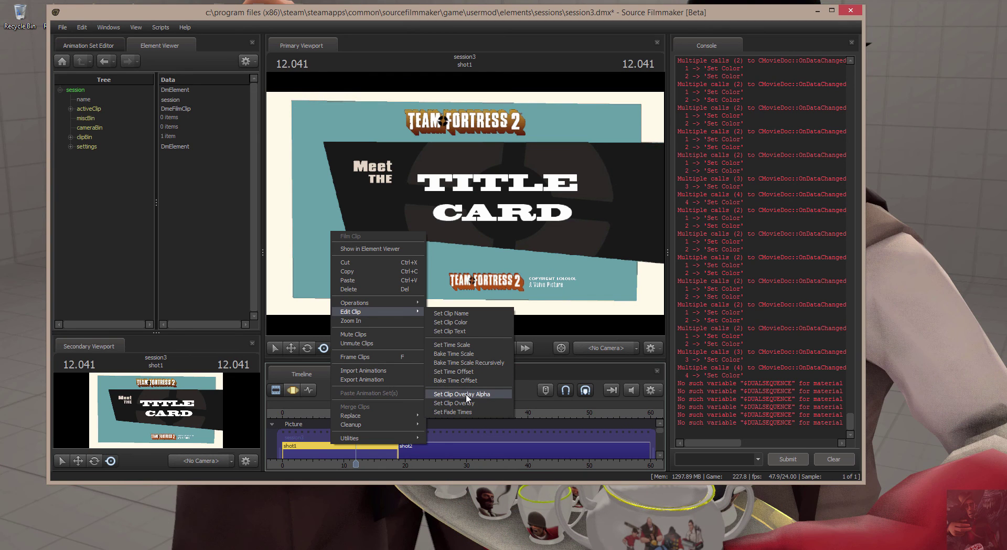
{"action": "left_click", "coordinate": [466, 394]}
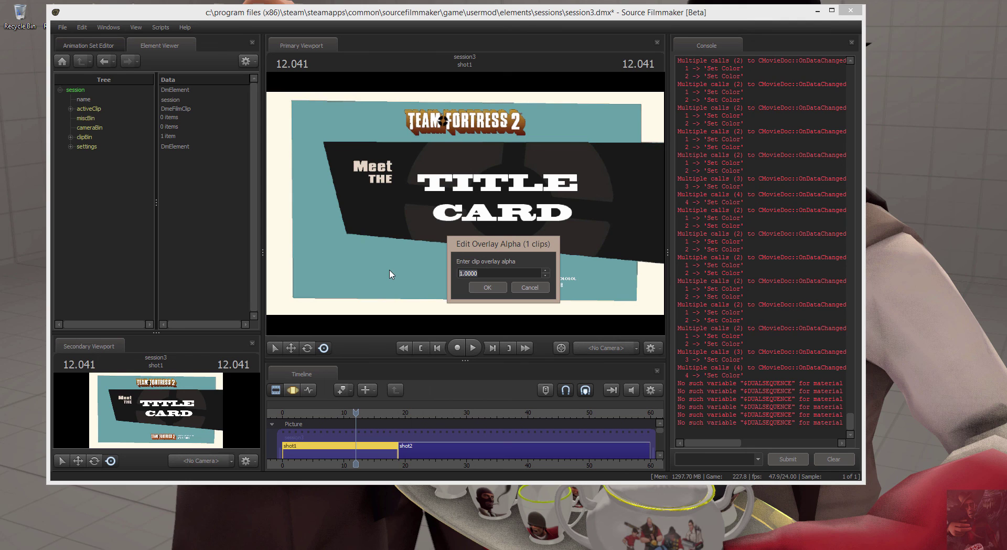
{"action": "type", "text": ".5"}
{"action": "key", "text": "Return"}
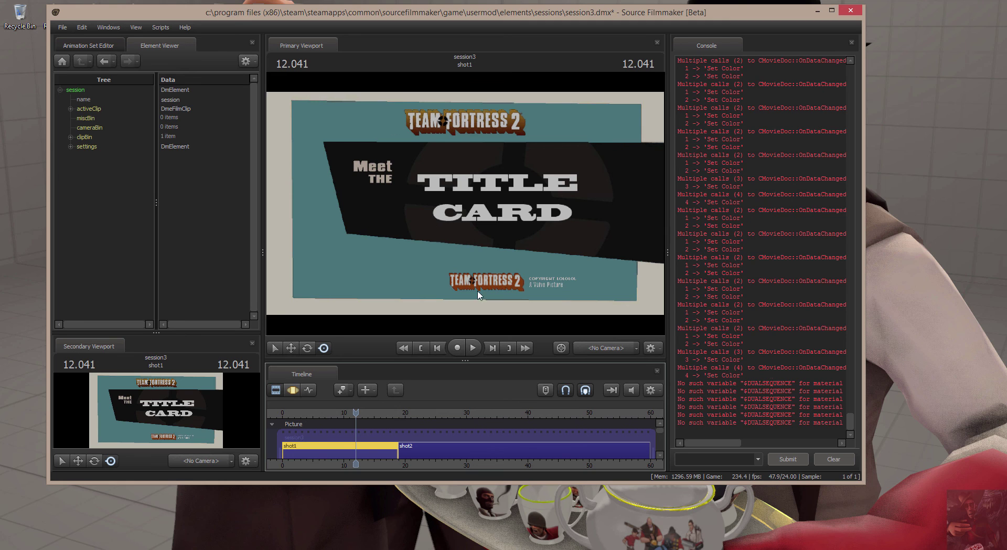
{"action": "right_click", "coordinate": [366, 447]}
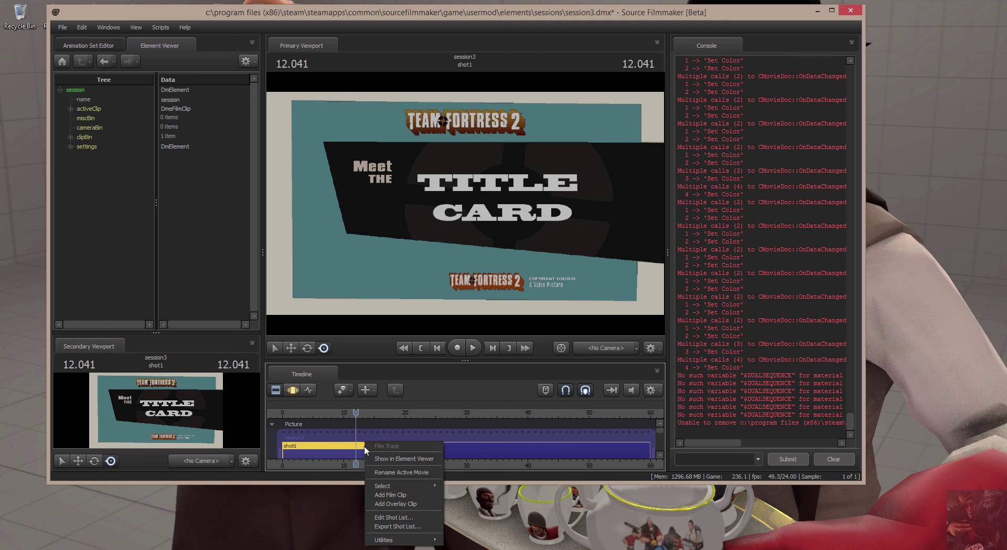
{"action": "right_click", "coordinate": [364, 445]}
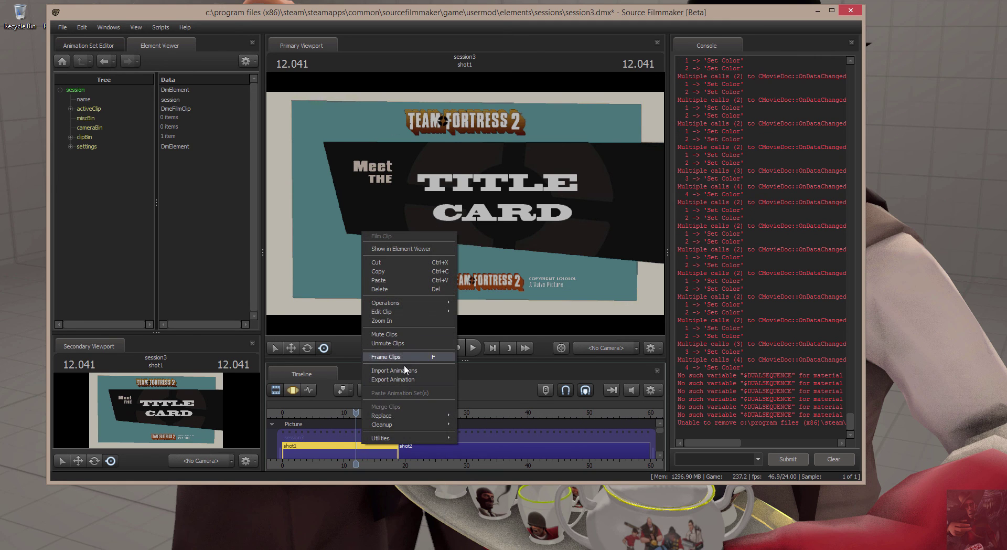
{"action": "mouse_move", "coordinate": [396, 311]}
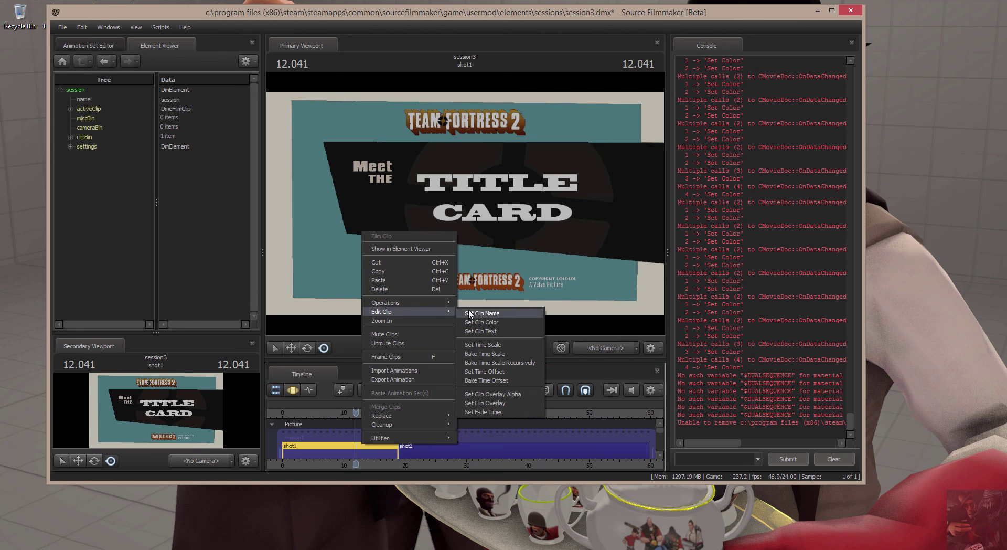
{"action": "left_click", "coordinate": [491, 394]}
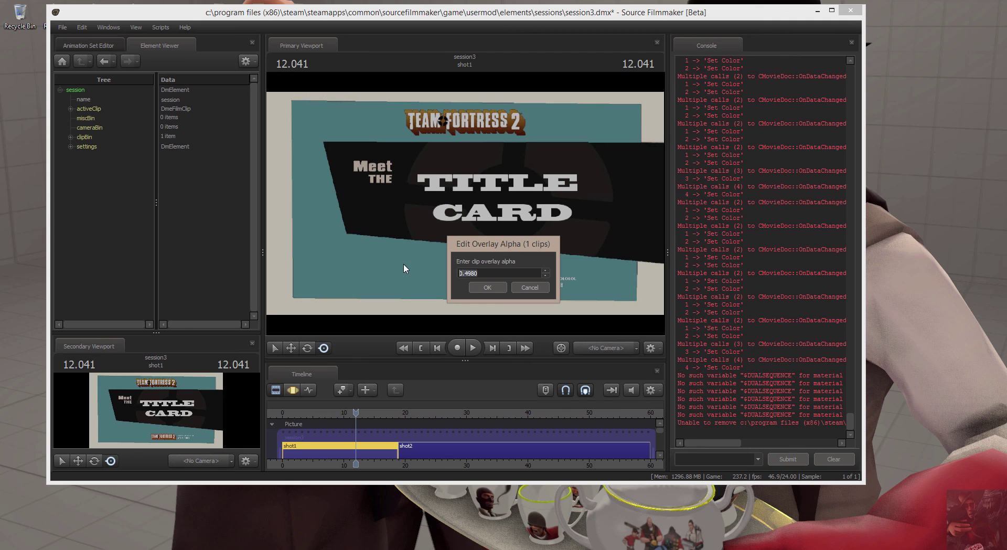
{"action": "type", "text": ".5"}
{"action": "key", "text": "Return"}
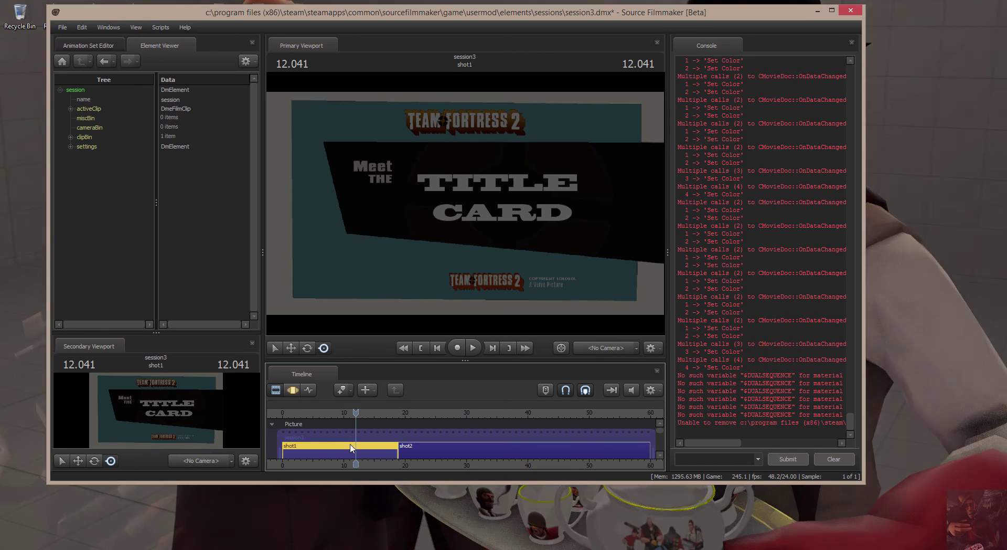
Raise the alpha of shot1's materialOverlay colour to 1.00 in the Element Viewer
{"action": "right_click", "coordinate": [343, 447]}
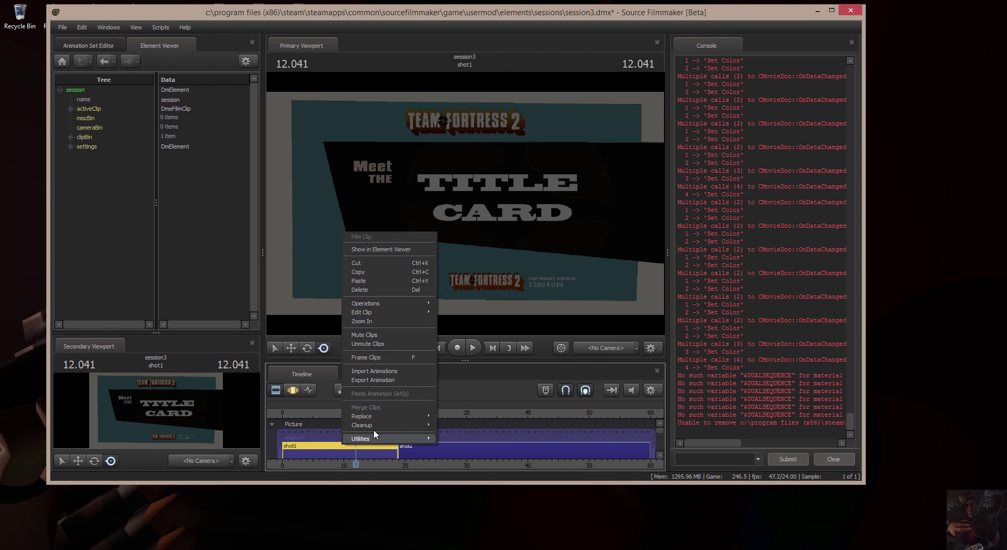
{"action": "left_click", "coordinate": [378, 250]}
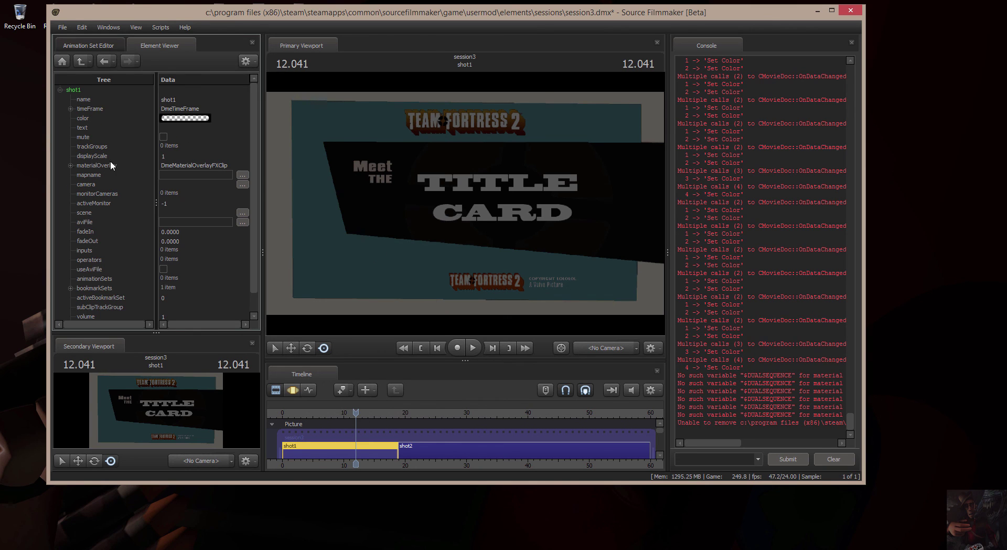
{"action": "left_click", "coordinate": [71, 165]}
{"action": "scroll", "coordinate": [203, 283], "scroll_direction": "down", "scroll_amount": 3}
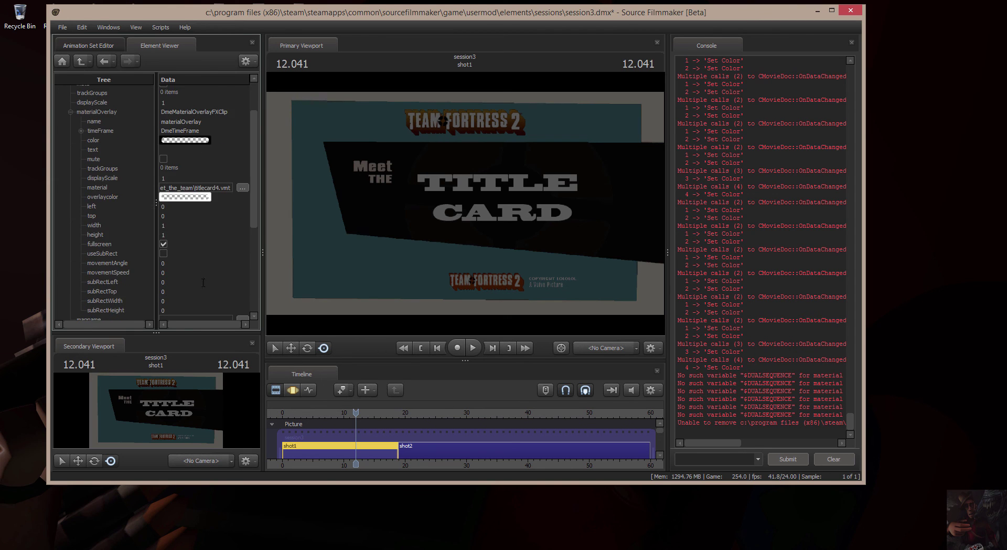
{"action": "left_click", "coordinate": [186, 170]}
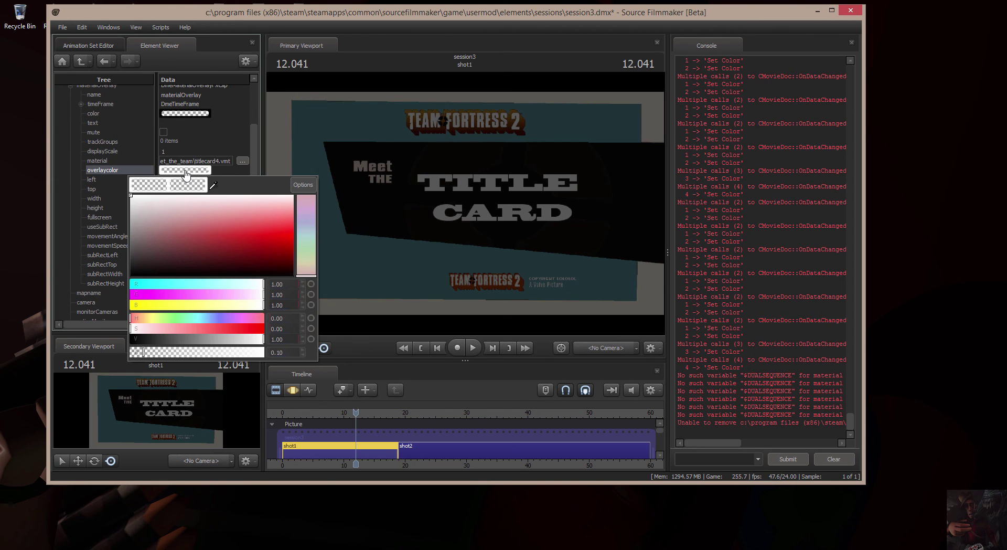
{"action": "left_click_drag", "start_coordinate": [142, 352], "coordinate": [267, 352]}
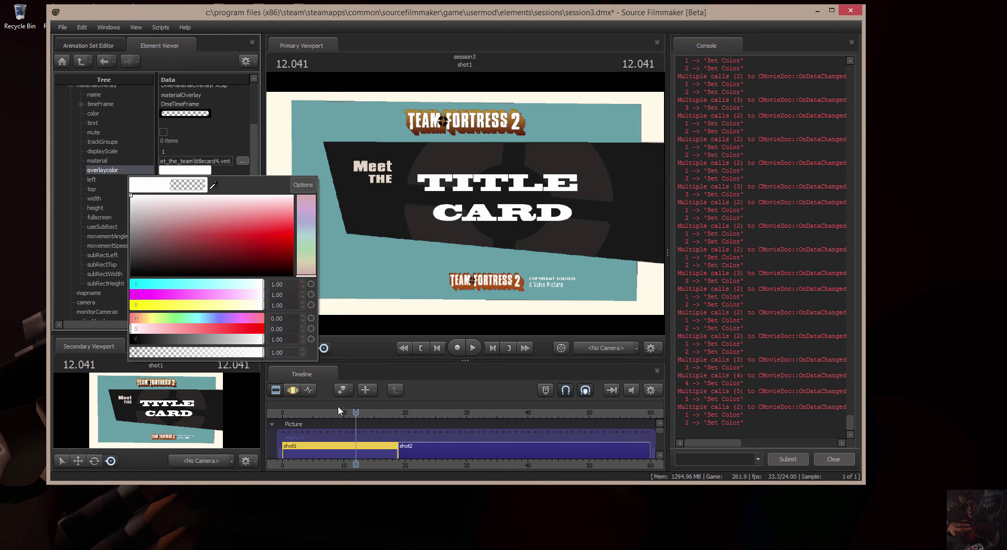
{"action": "left_click", "coordinate": [656, 431]}
{"action": "scroll", "coordinate": [662, 441], "scroll_direction": "down", "scroll_amount": 3}
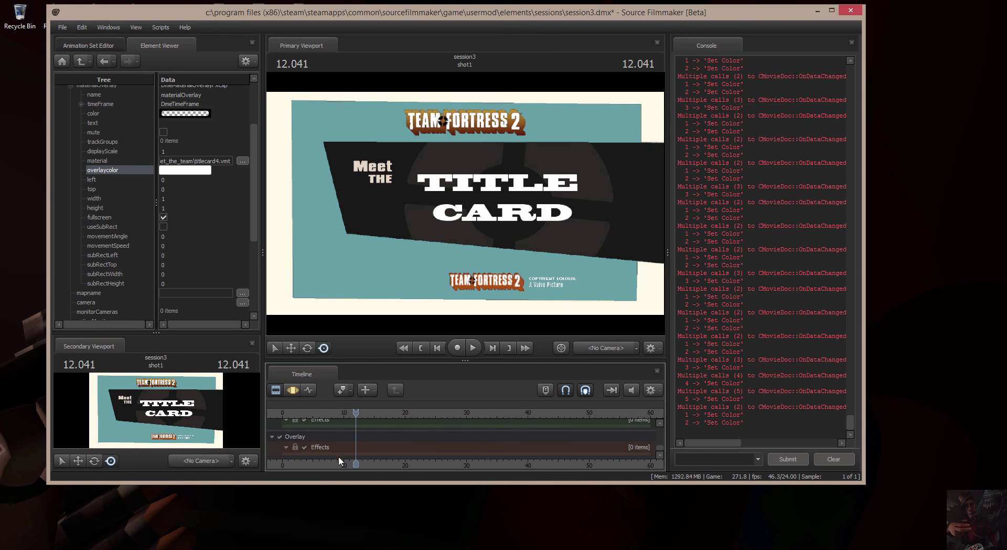
Split shot1 at about 4.958 seconds, creating a new shot3
{"action": "key", "text": "F2"}
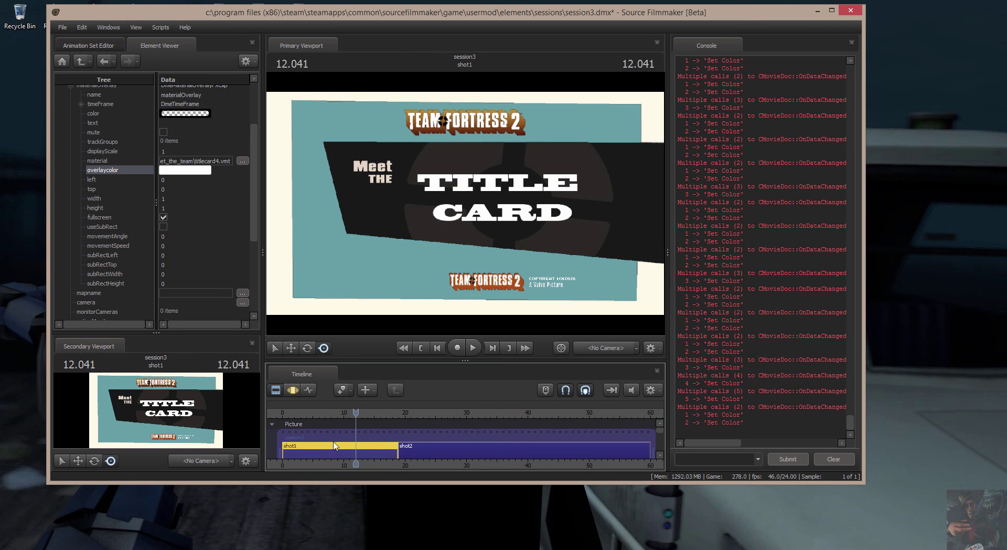
{"action": "left_click_drag", "start_coordinate": [358, 412], "coordinate": [313, 413]}
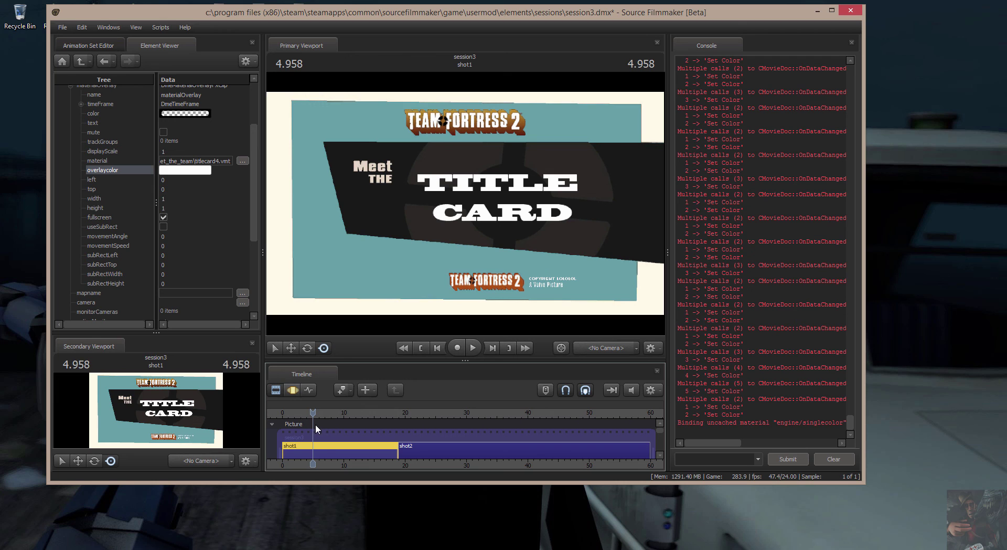
{"action": "key", "text": "ctrl+x"}
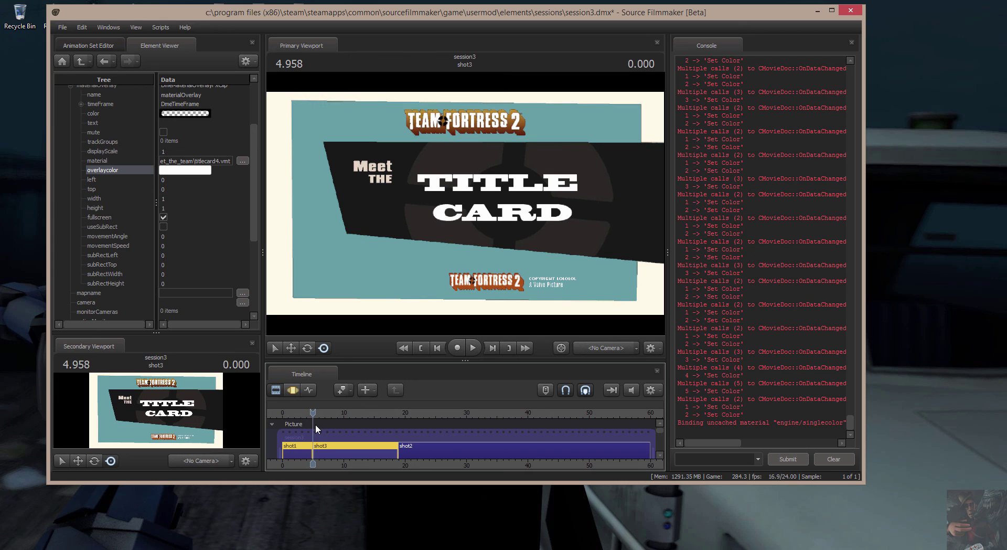
Move the playhead into shot3 at 8.625 and bring up the first clip's options
{"action": "right_click", "coordinate": [301, 449]}
{"action": "mouse_move", "coordinate": [323, 438]}
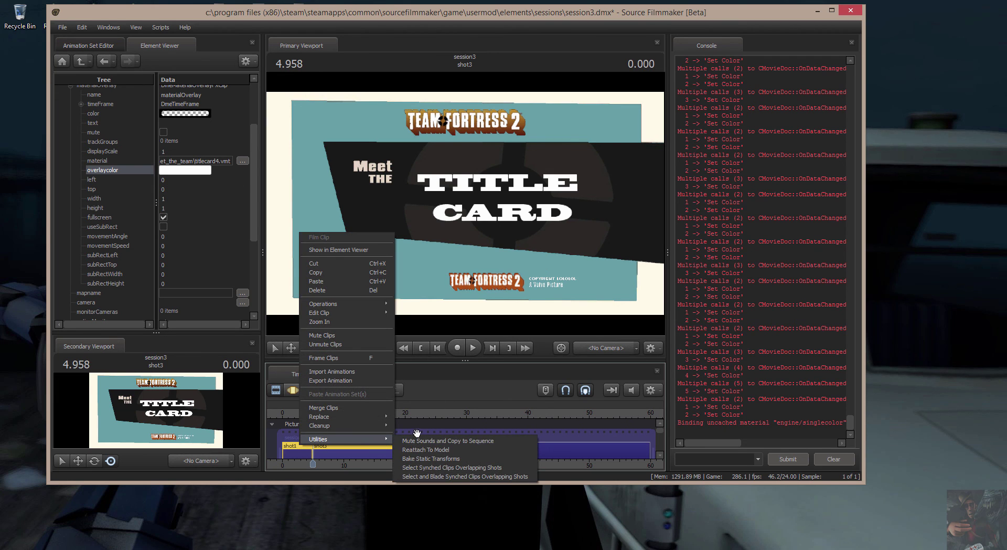
{"action": "left_click", "coordinate": [296, 453]}
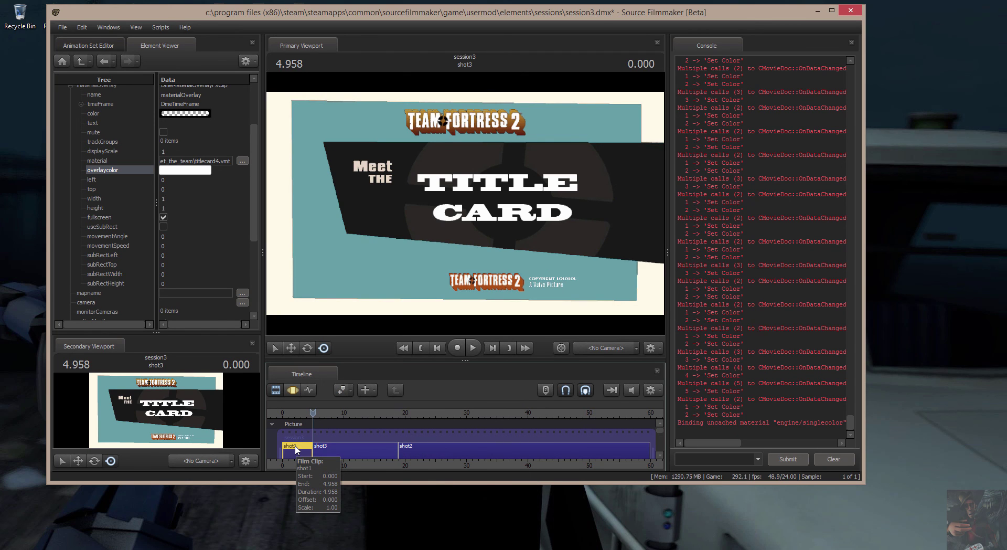
{"action": "left_click_drag", "start_coordinate": [313, 410], "coordinate": [335, 411]}
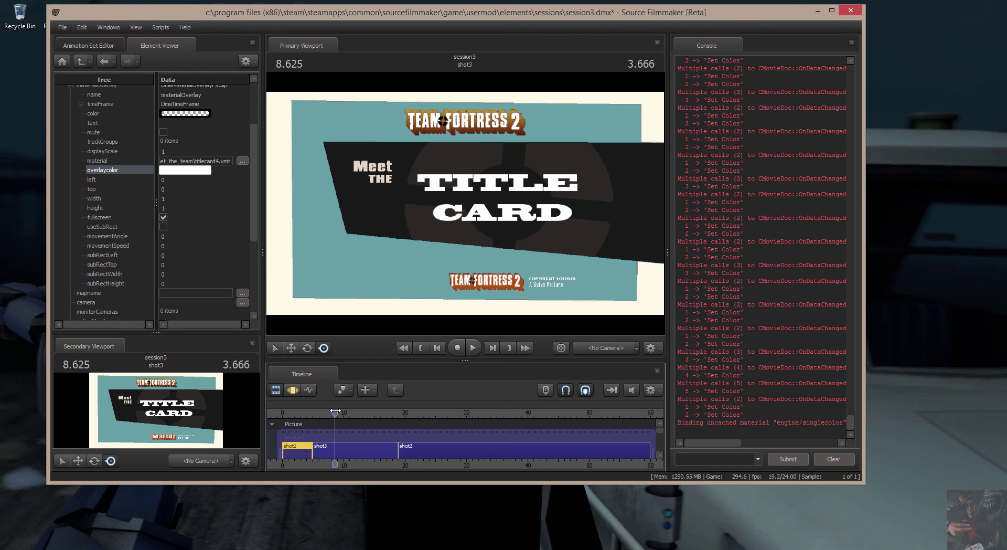
{"action": "right_click", "coordinate": [302, 450]}
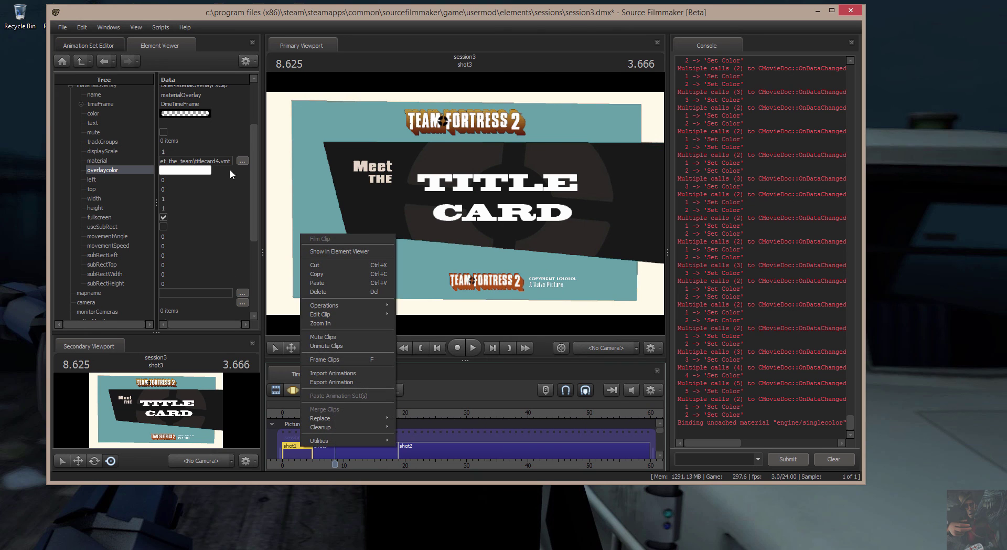
Delete shot1's materialOverlay material path in the Element Viewer and confirm shot1 plays black
{"action": "left_click", "coordinate": [327, 252]}
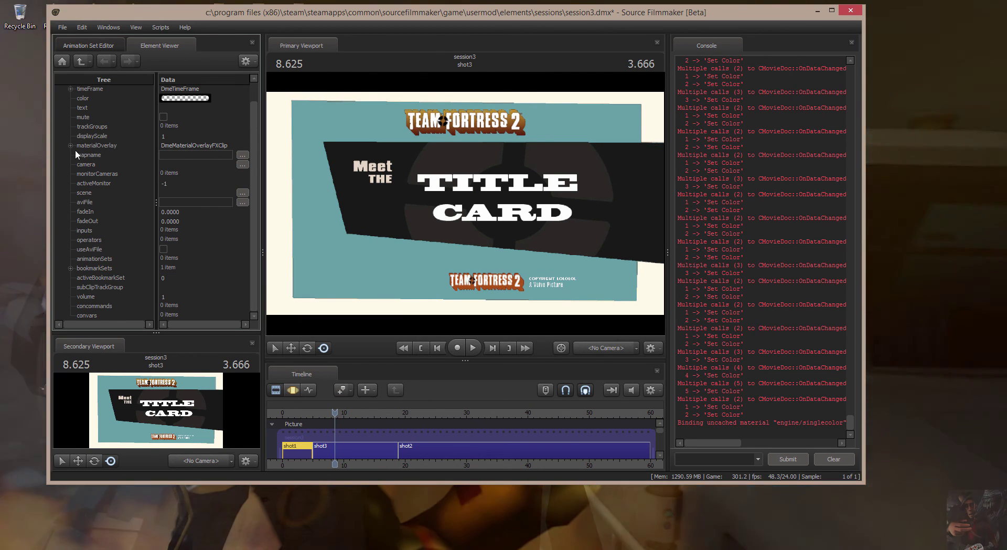
{"action": "left_click", "coordinate": [70, 145]}
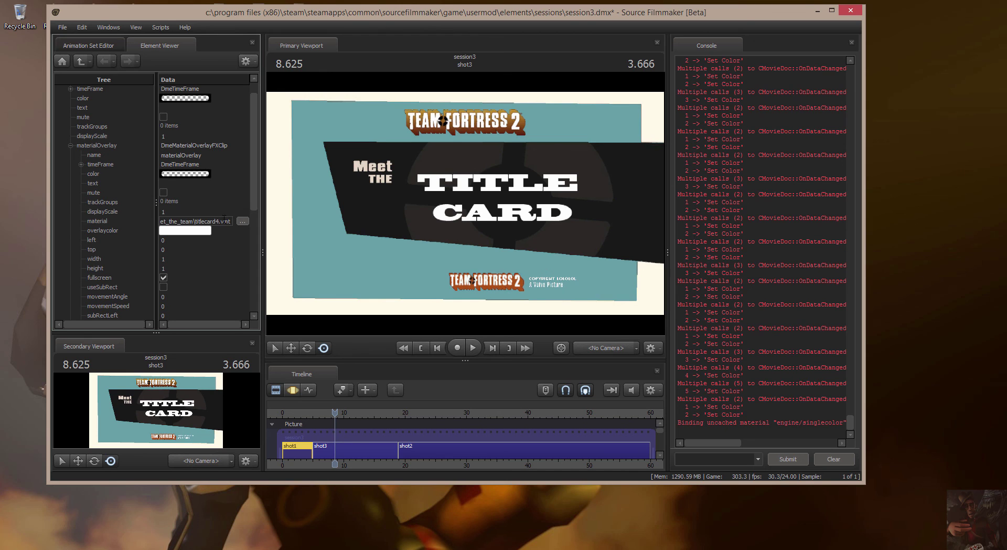
{"action": "left_click", "coordinate": [87, 219]}
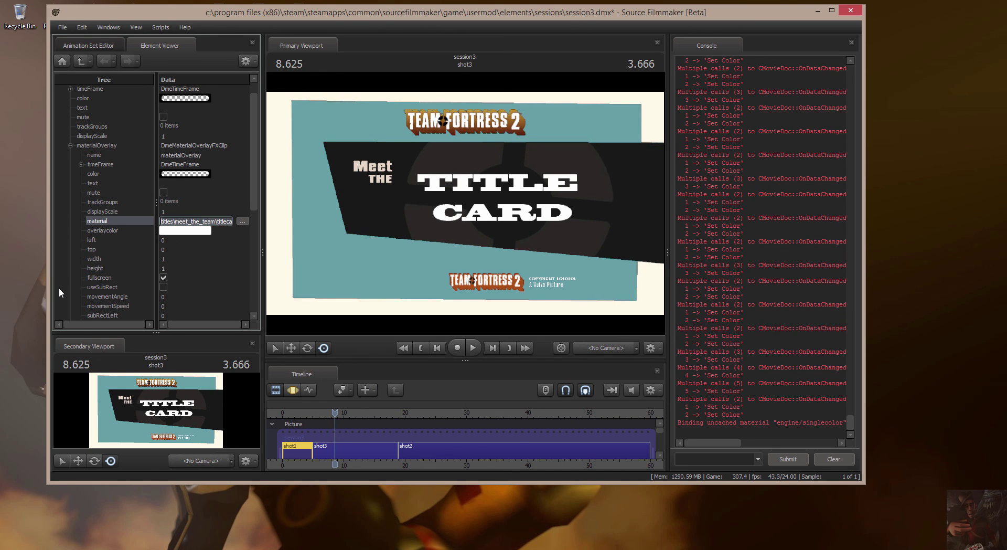
{"action": "key", "text": "BackSpace"}
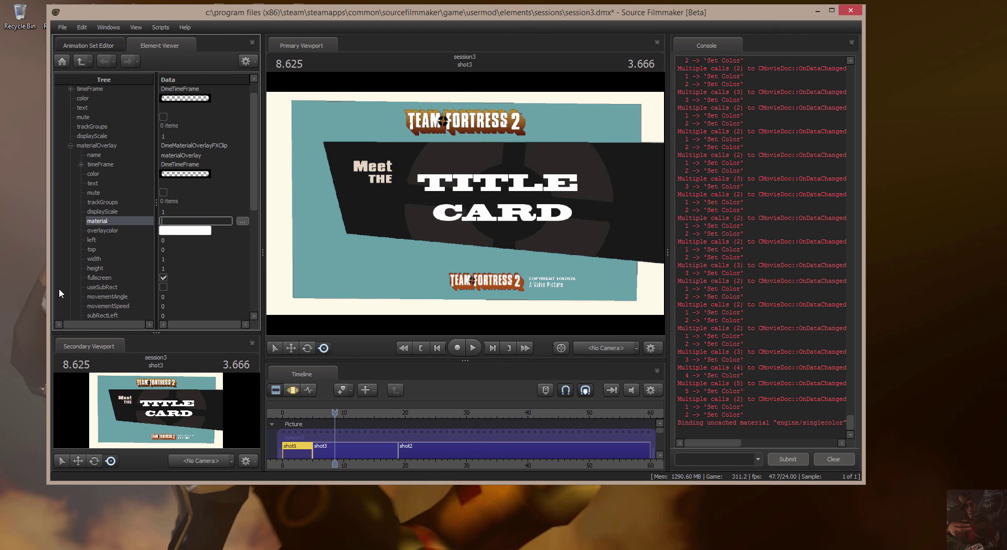
{"action": "left_click_drag", "start_coordinate": [336, 413], "coordinate": [307, 414]}
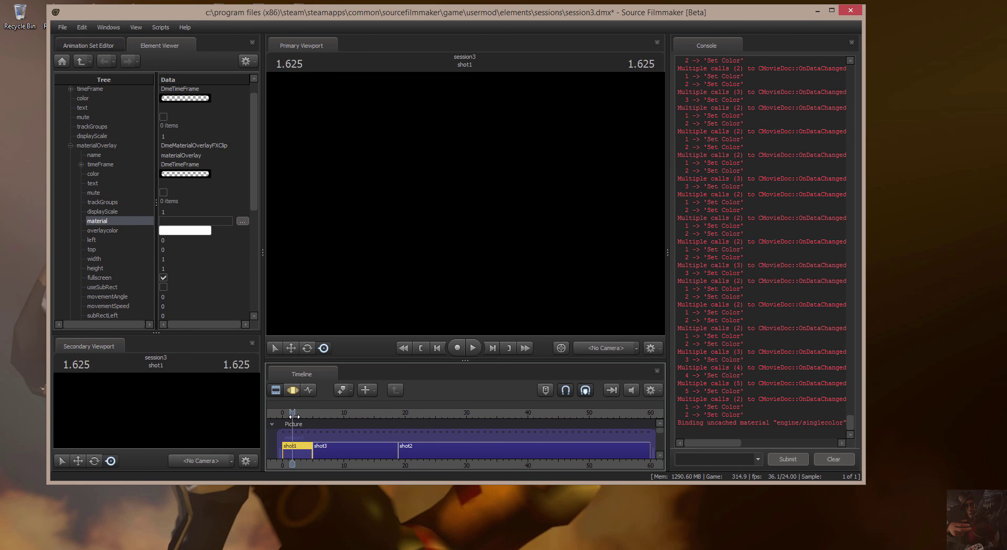
{"action": "left_click_drag", "start_coordinate": [311, 414], "coordinate": [446, 413]}
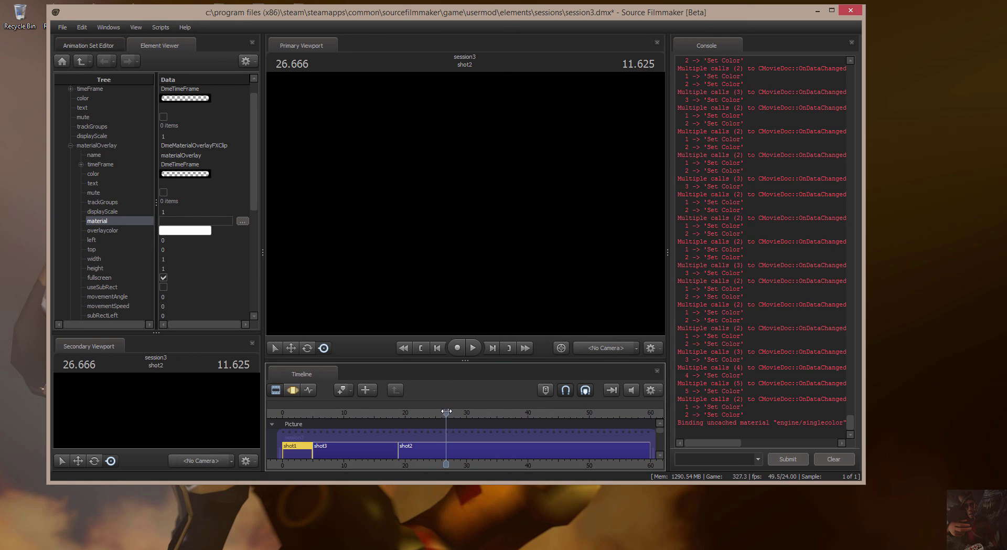
{"action": "left_click_drag", "start_coordinate": [426, 415], "coordinate": [359, 421]}
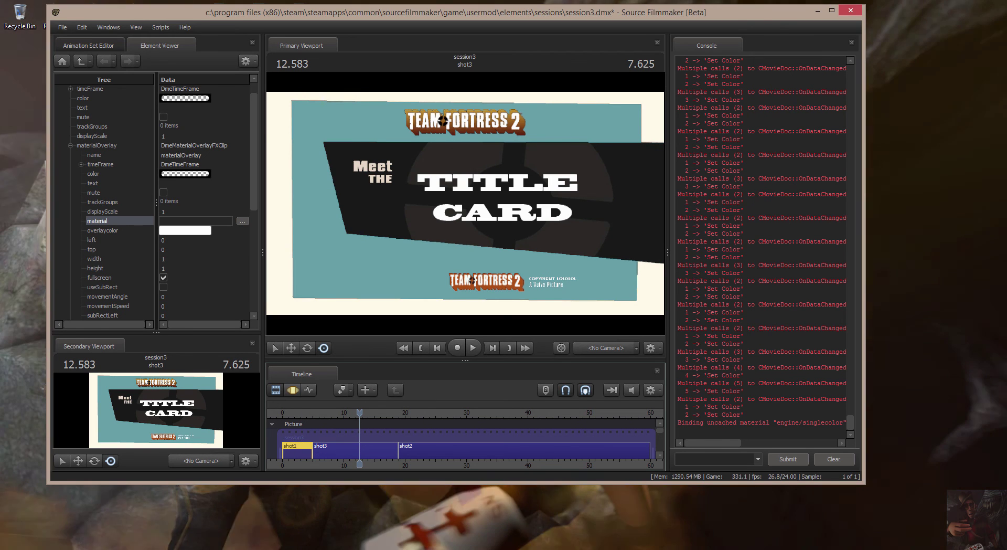